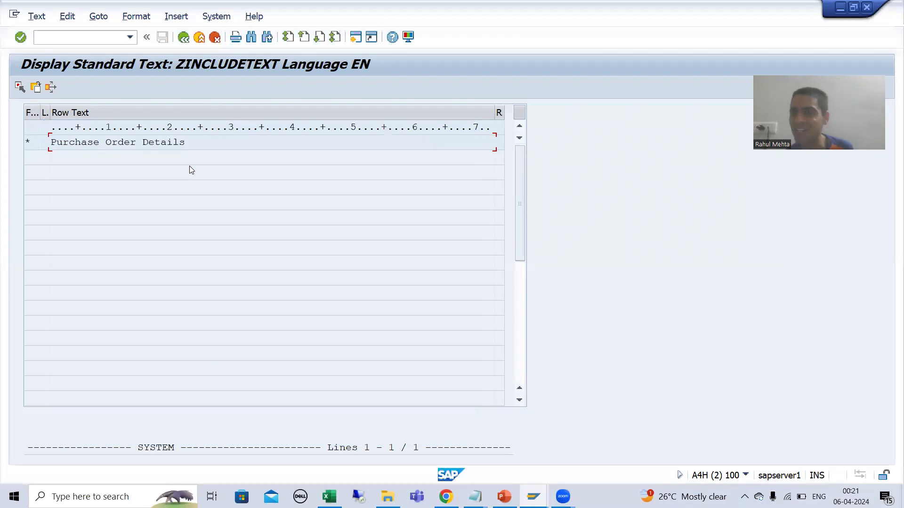
Step: Reopen the standard text ZINCLUDETEXT in display mode and close the Word document showing its text
key(alt+Tab)
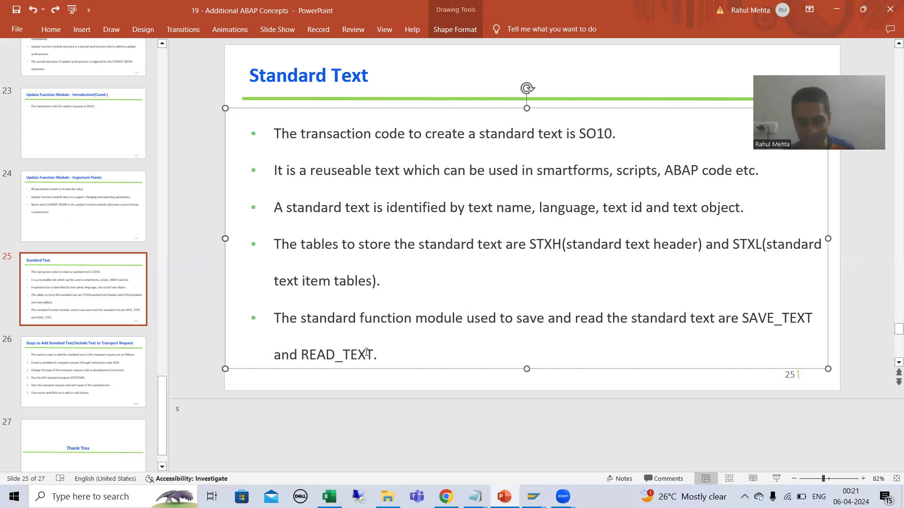
key(alt+Tab)
key(F3)
click(84, 260)
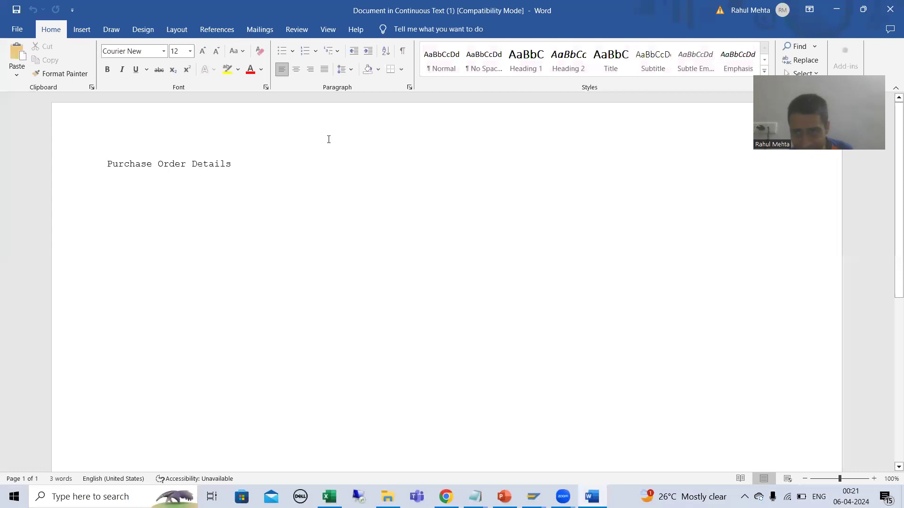
click(890, 9)
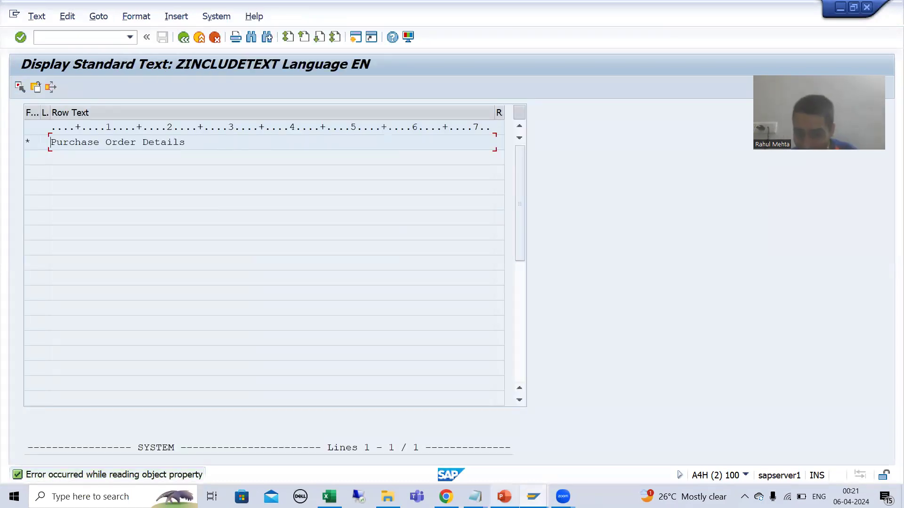
Step: Switch to the PowerPoint presentation and review the Standard Text slide's points on tables STXH and STXL and function modules SAVE_TEXT and READ_TEXT
click(504, 497)
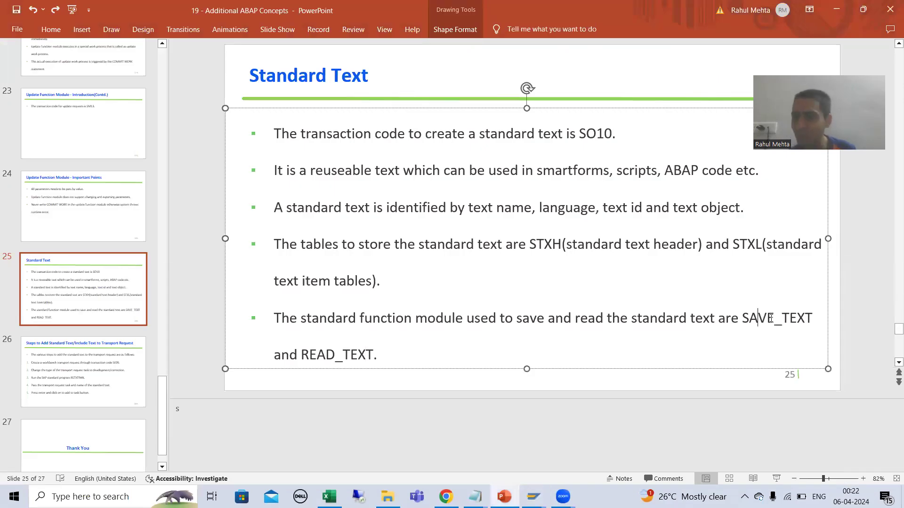
click(539, 242)
click(738, 243)
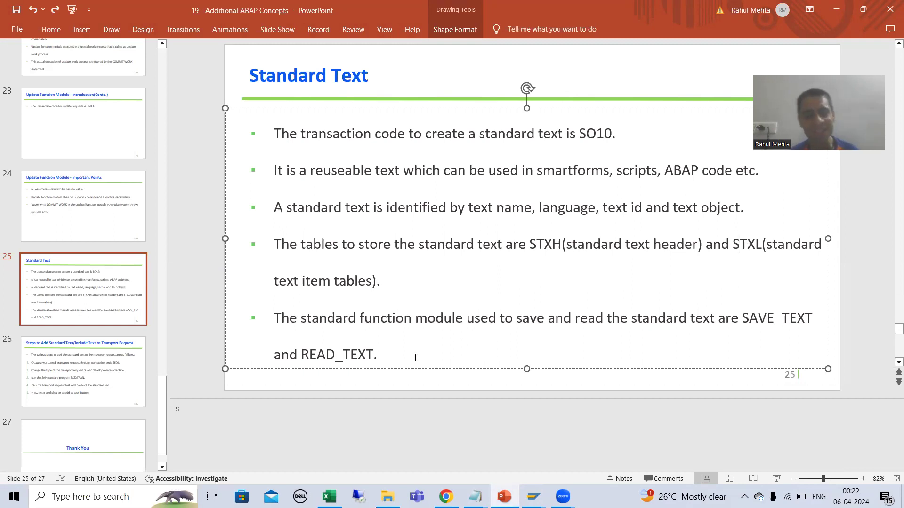
click(358, 354)
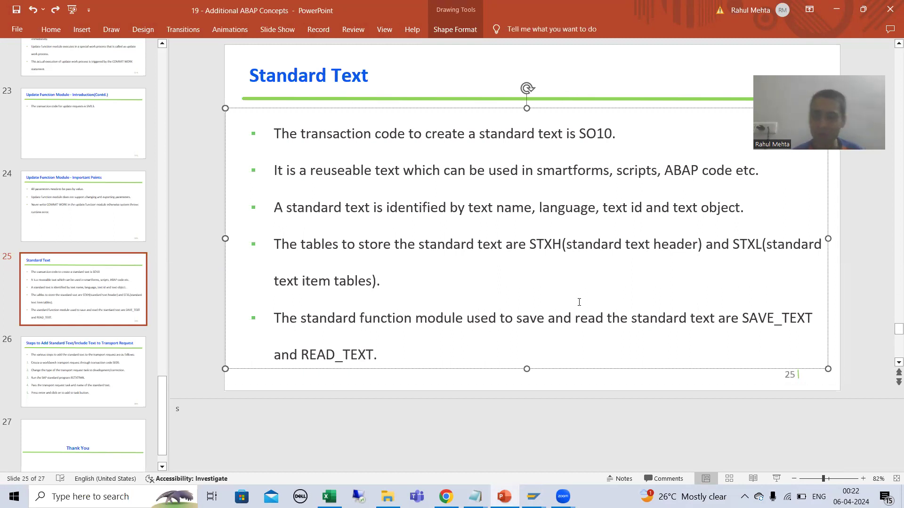
click(745, 244)
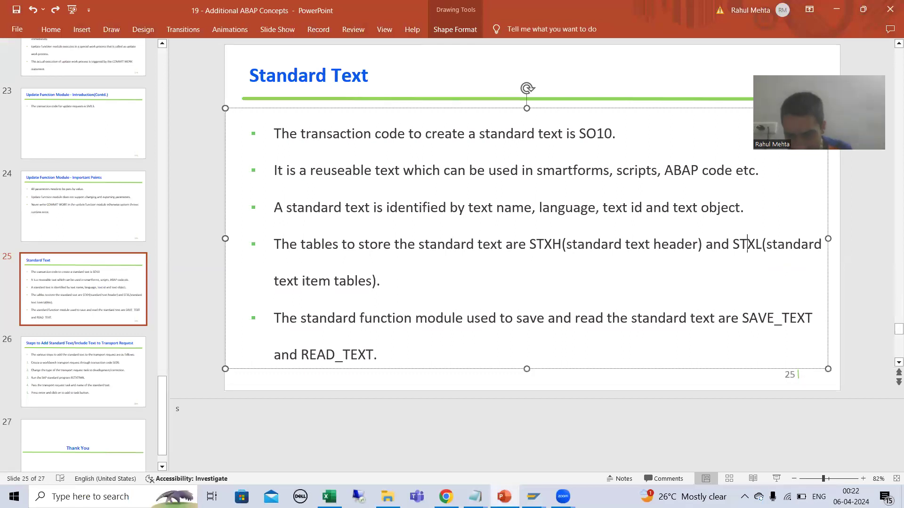
Step: Switch back to the SAP session displaying ZINCLUDETEXT and start transaction SO10 in it
mouse_move(534, 497)
click(716, 441)
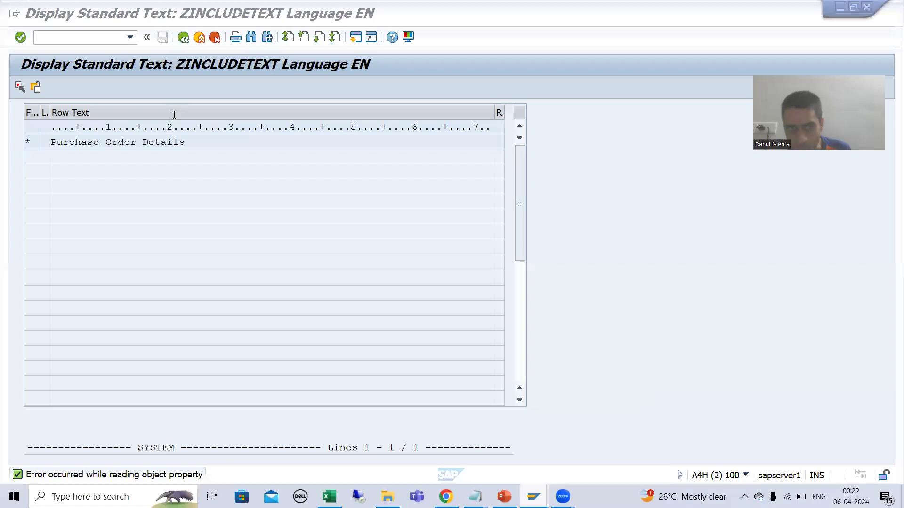
click(66, 39)
text(/nso10)
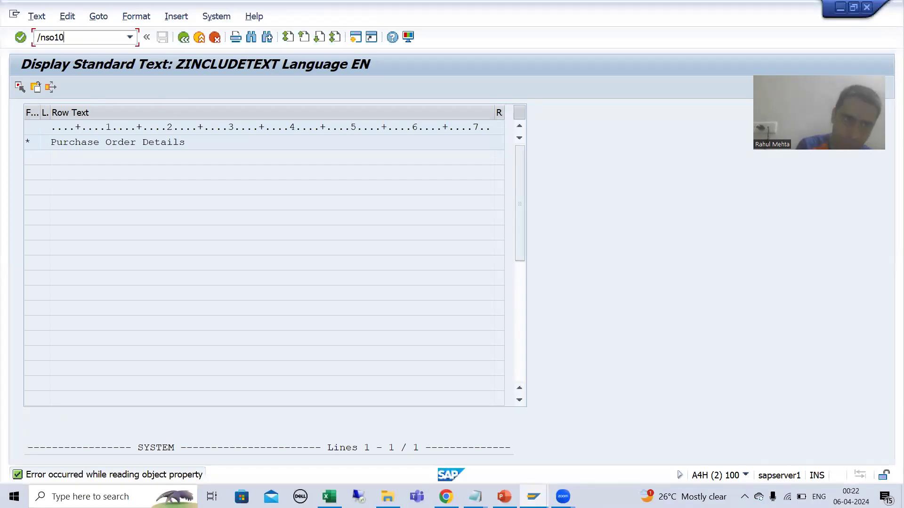
key(Return)
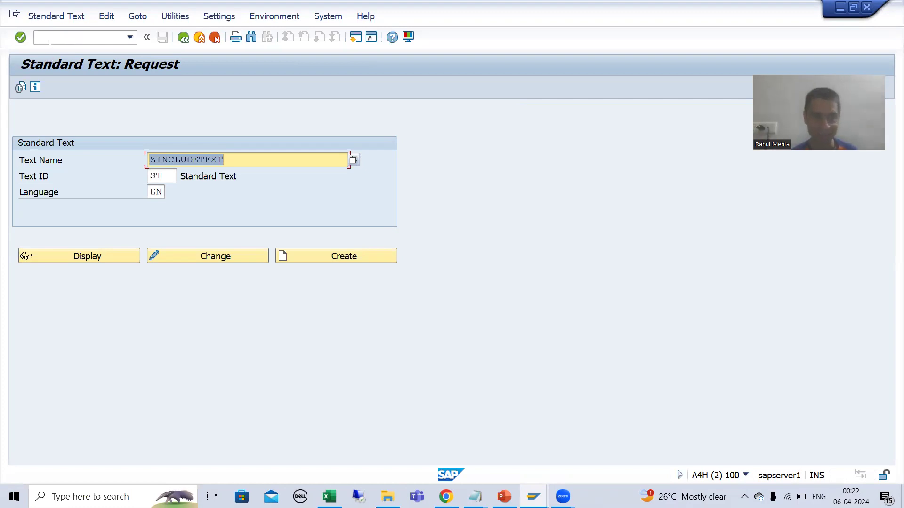
Step: Start transaction SE11 in a new session and display the database table STXH
click(49, 41)
text(/nse71)
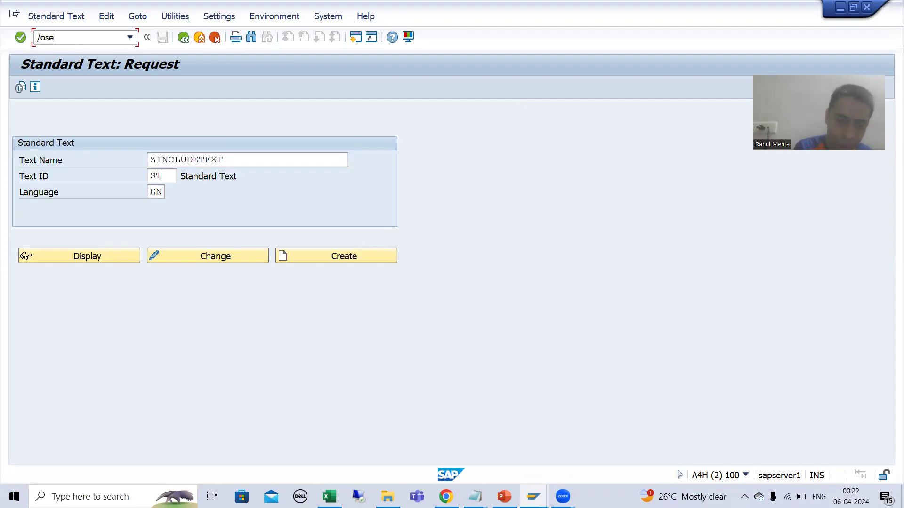
key(Return)
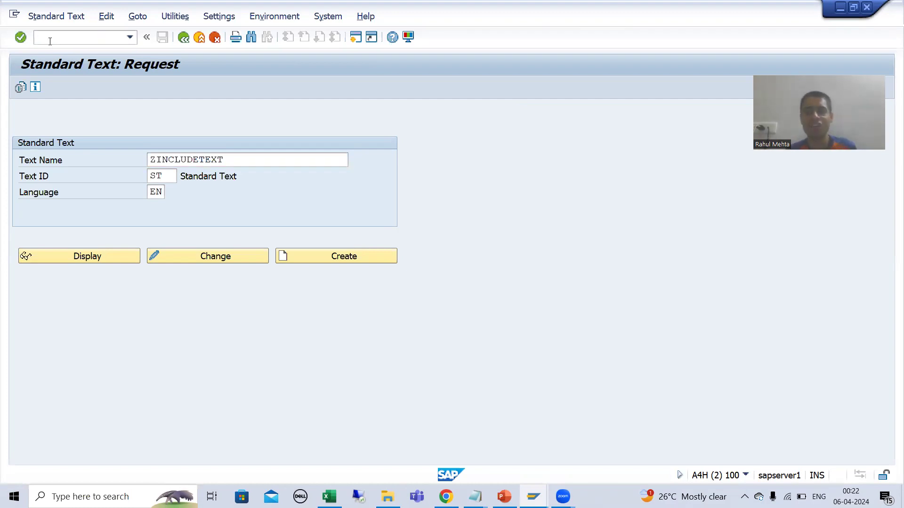
text(STXH)
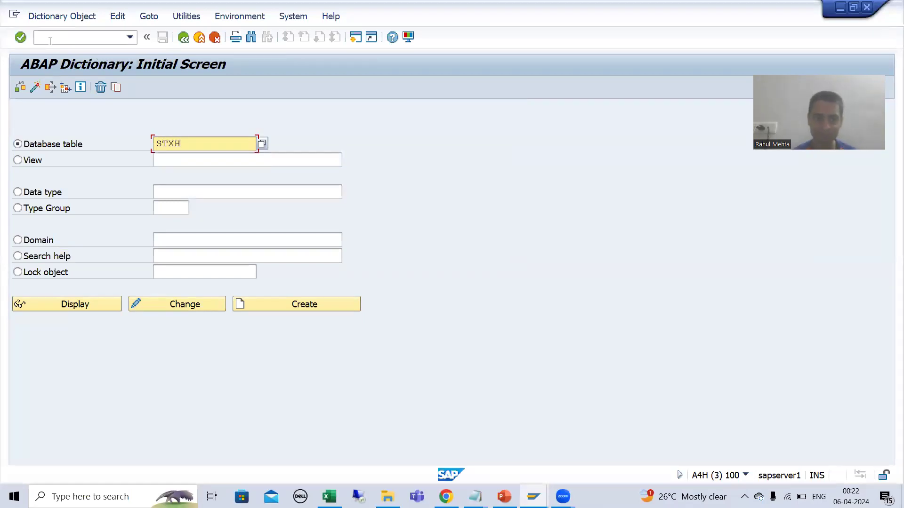
click(110, 301)
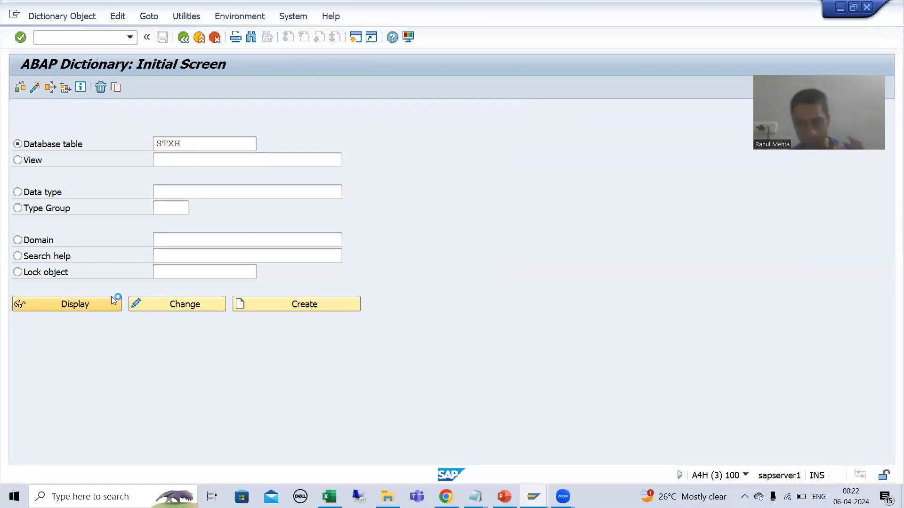
Step: Examine the short description of table STXH and its key fields TDOBJECT, TDNAME, TDID and TDSPRAS with their data elements
click(186, 128)
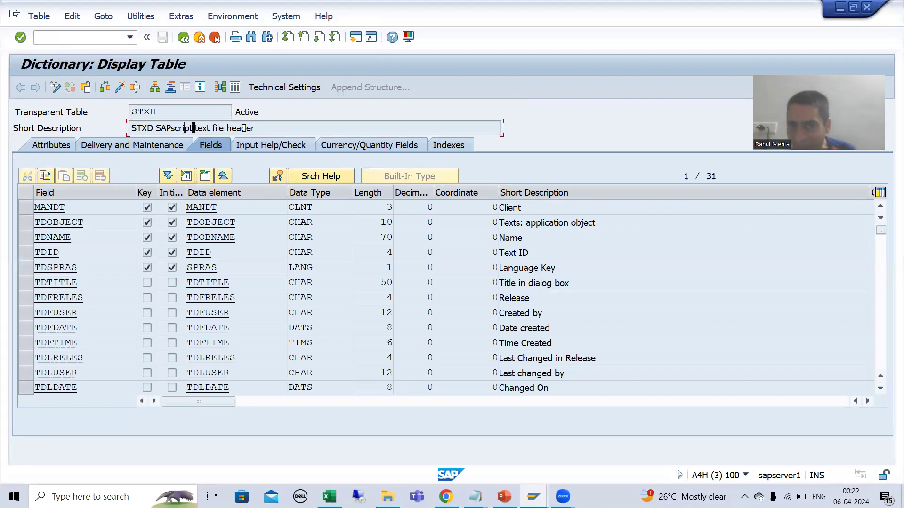
click(26, 223)
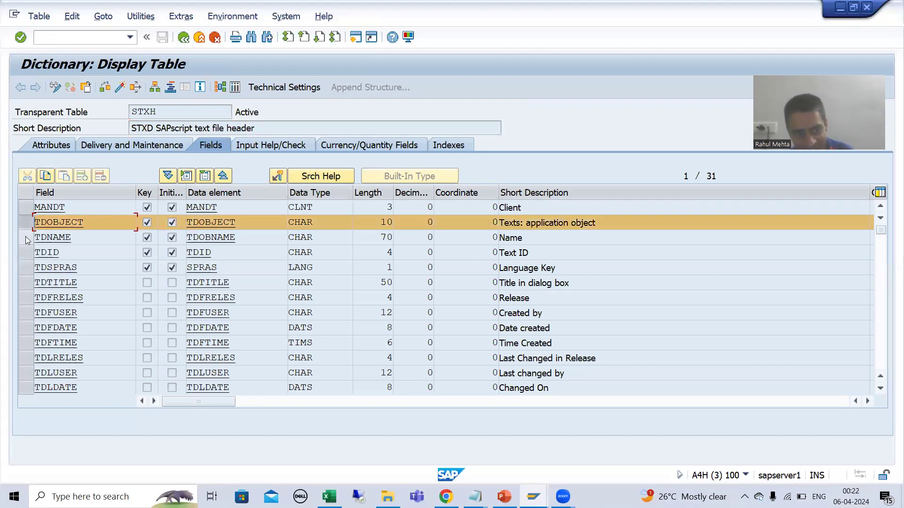
click(26, 237)
click(26, 252)
click(25, 268)
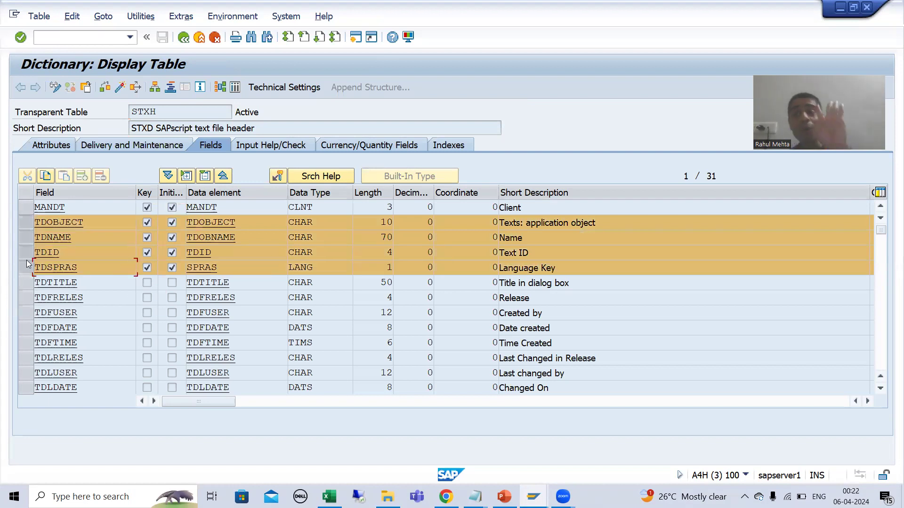
drag(267, 225, 188, 224)
drag(243, 241, 182, 268)
click(188, 253)
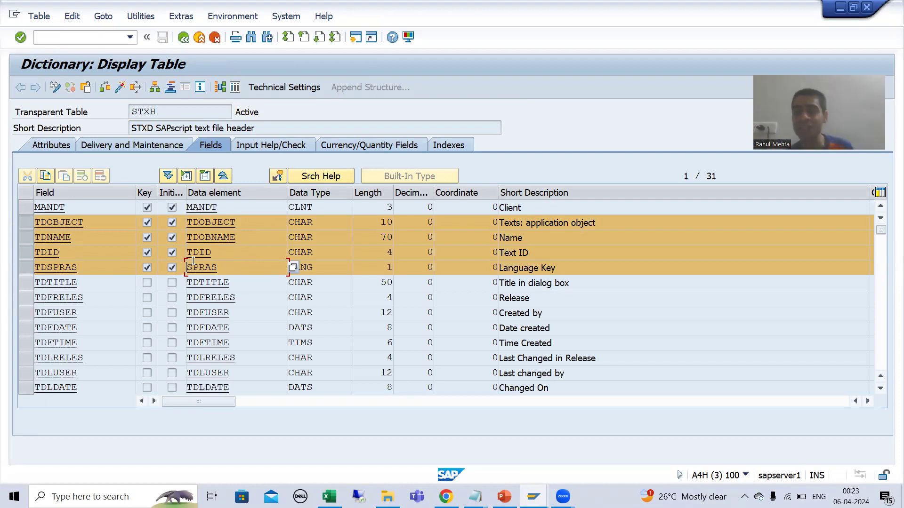
Step: Start transaction SE11 in another new session and display the database table STXL
click(56, 35)
text(/nse11)
key(Return)
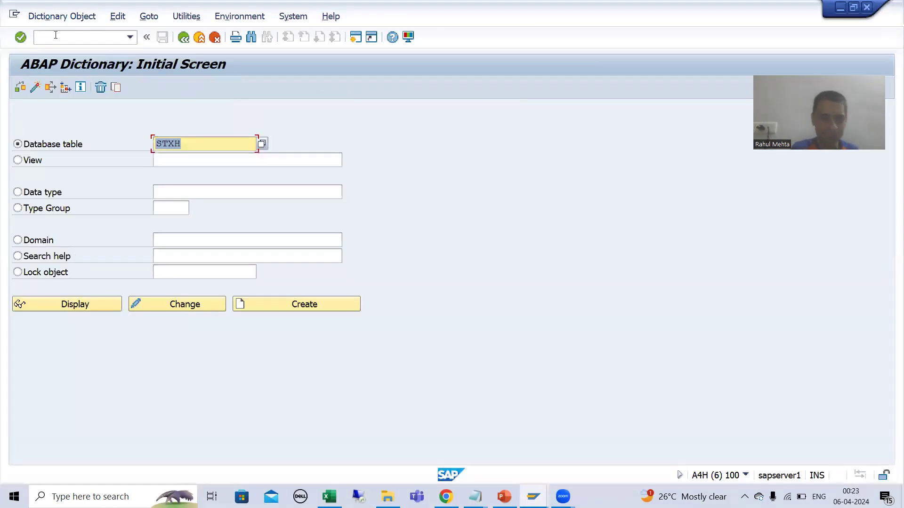
text(STXL)
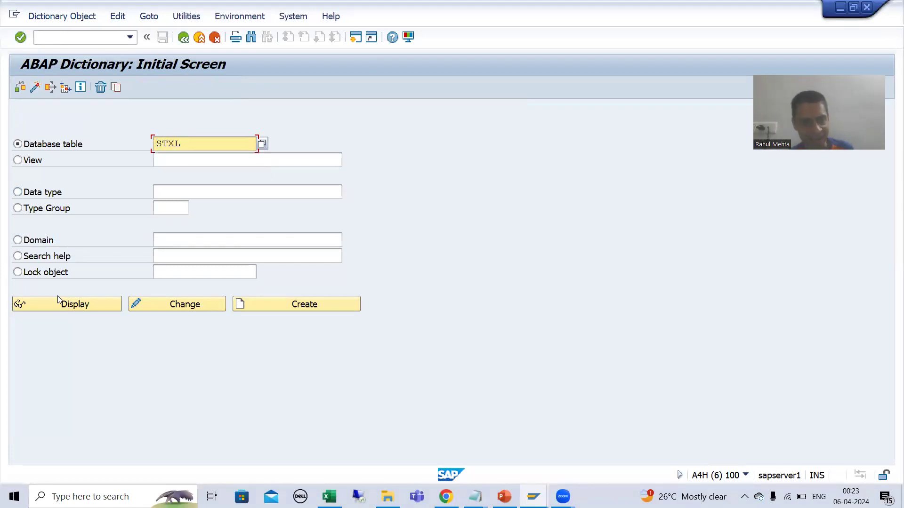
click(70, 304)
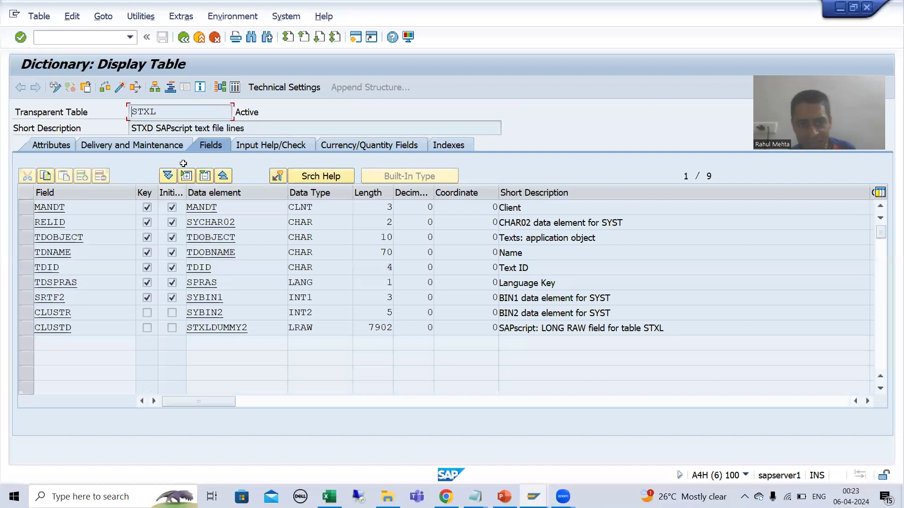
Step: Examine the short description of table STXL and highlight its key fields TDOBJECT, TDNAME, TDID and TDSPRAS
click(215, 132)
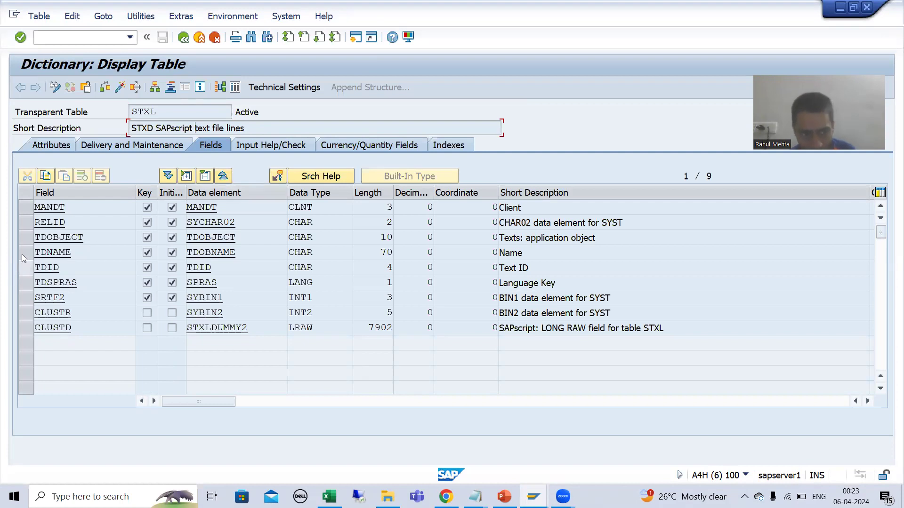
click(26, 239)
drag(27, 253, 31, 288)
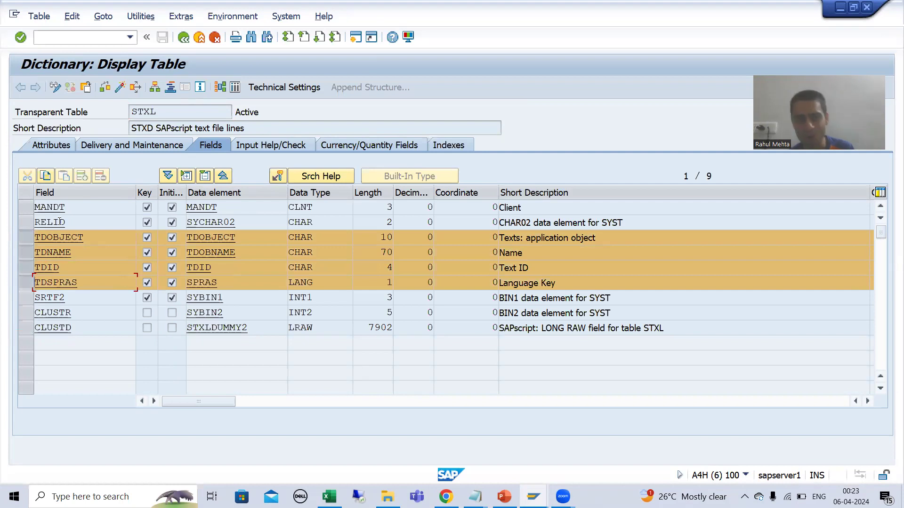
Step: Open the data browser selection screens for tables STXL and STXH in their respective sessions
click(236, 88)
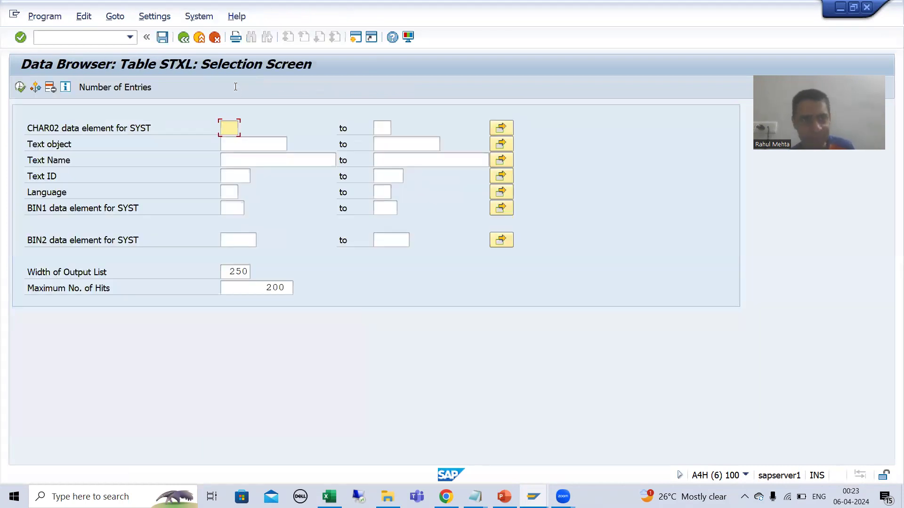
key(F3)
click(238, 88)
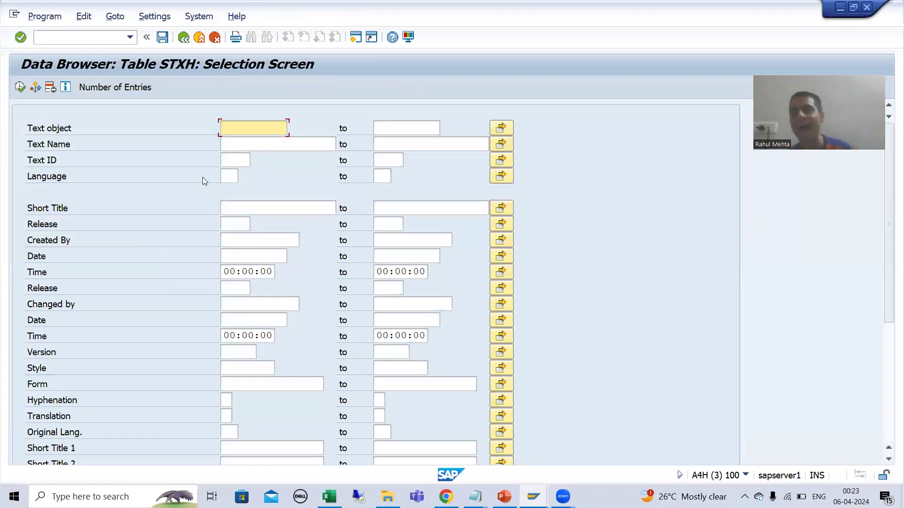
Step: Switch to the Standard Text request session and restart transaction SO10
click(534, 497)
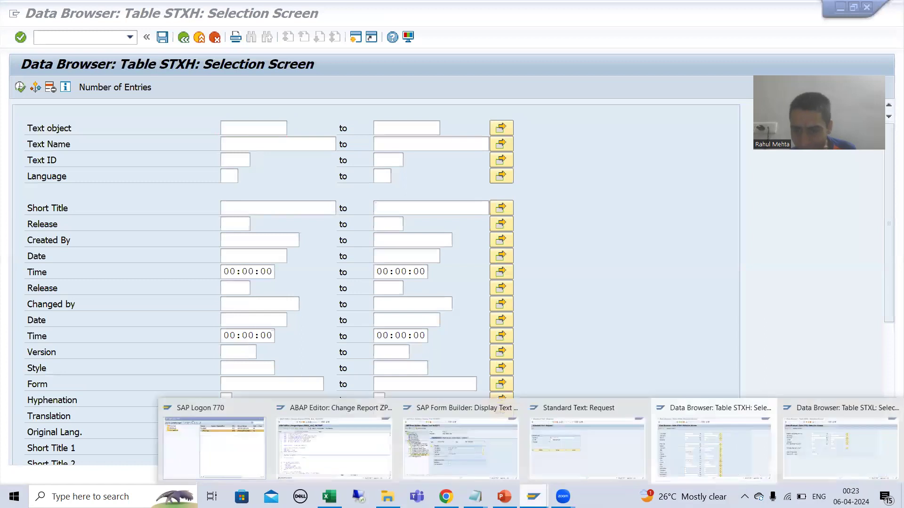
click(595, 451)
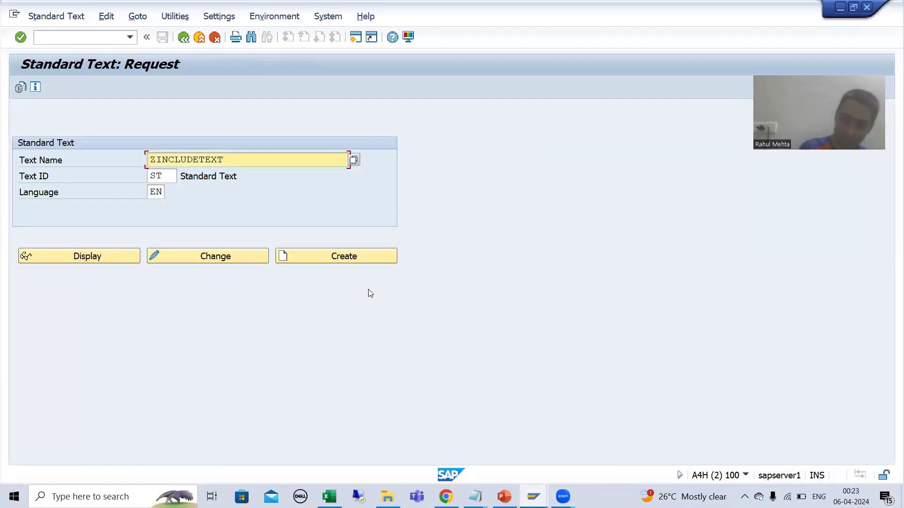
click(60, 37)
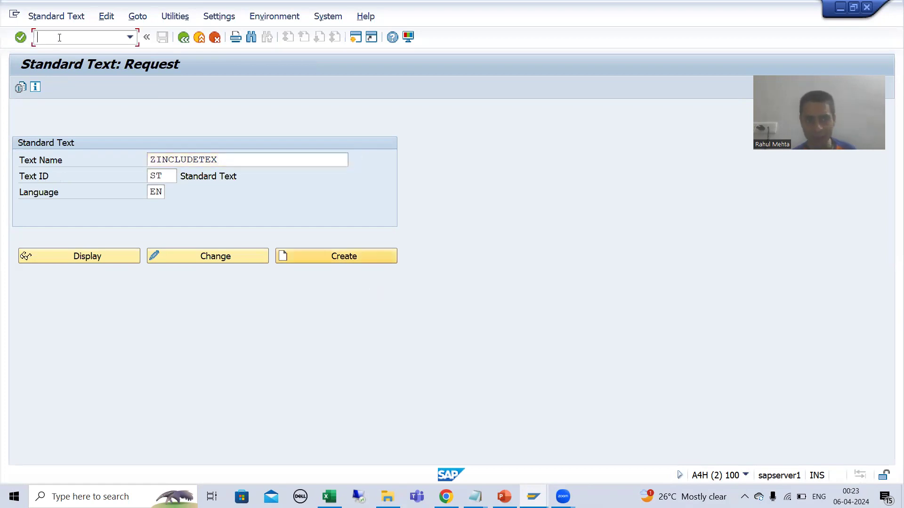
text(/nso10)
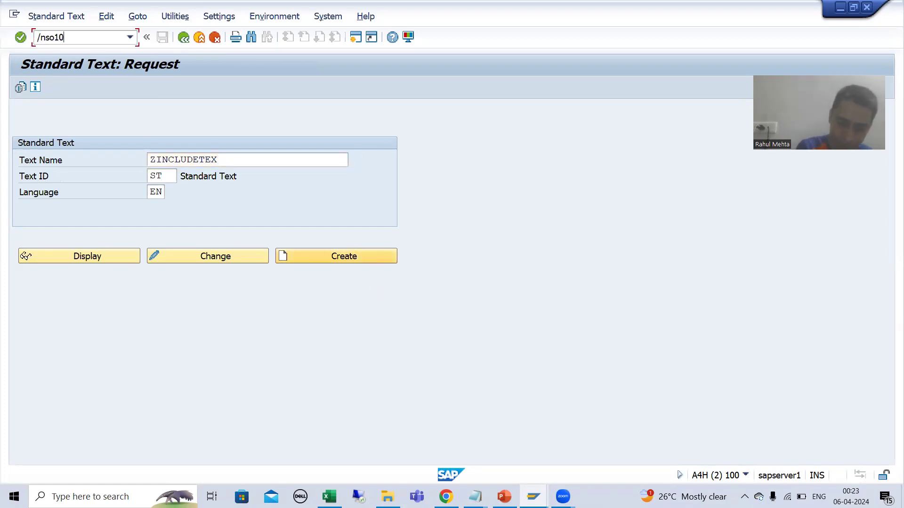
key(Return)
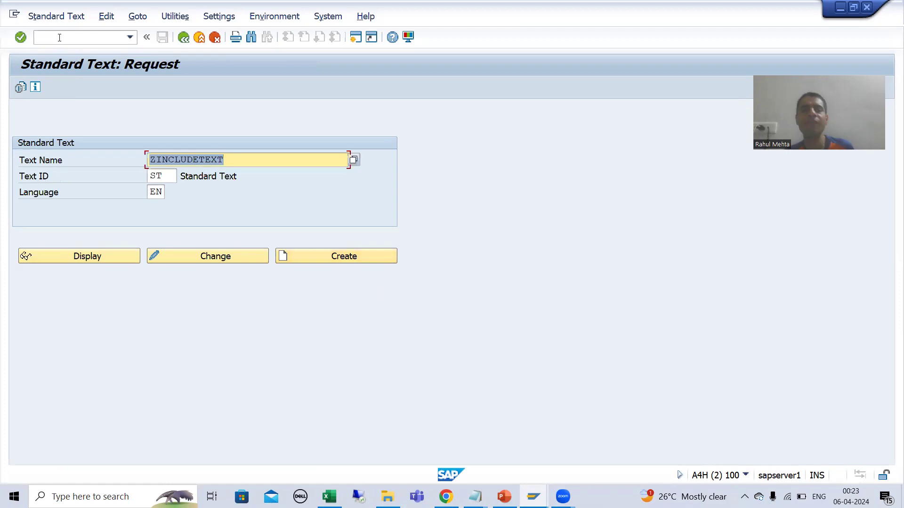
Step: Replace the standard text name with ZTEXT and select the new name
key(BackSpace)
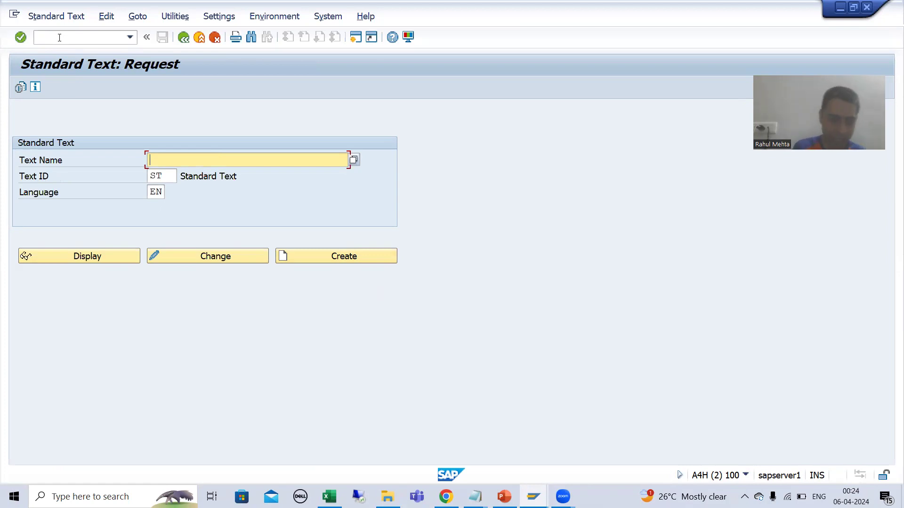
text(Z)
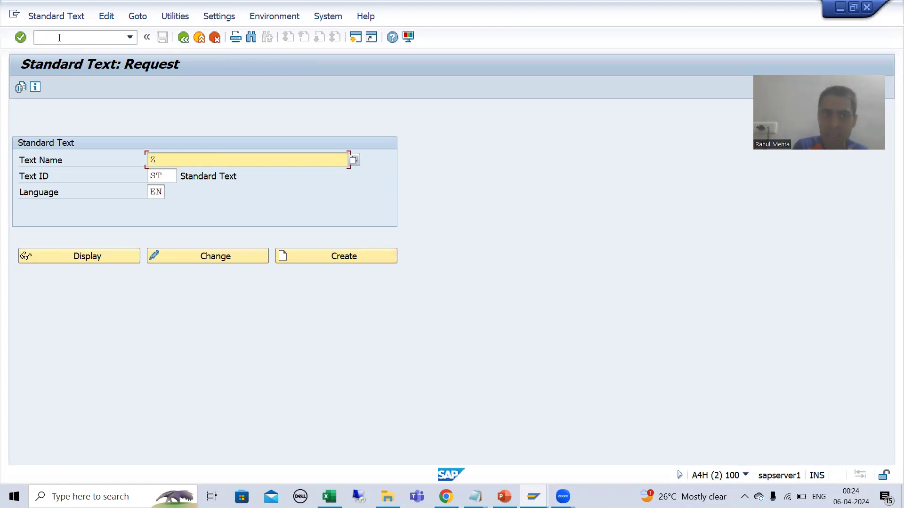
text(T)
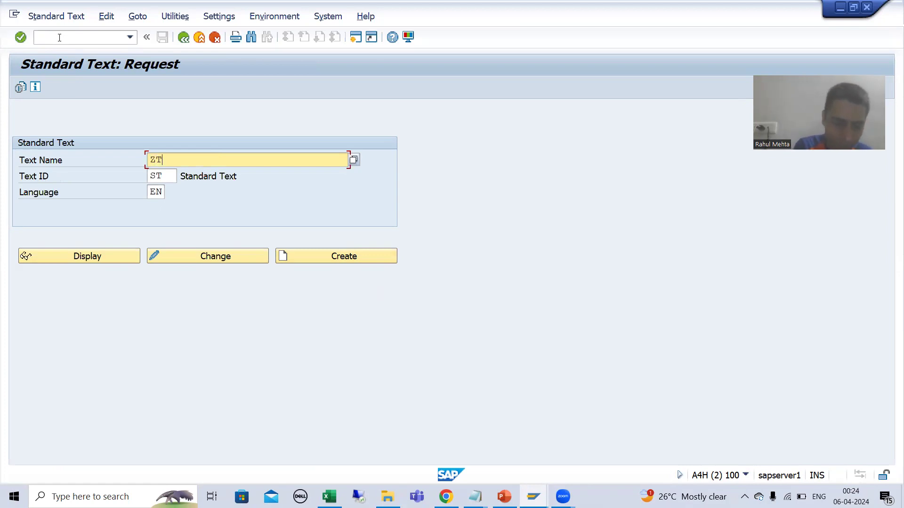
text(EXT)
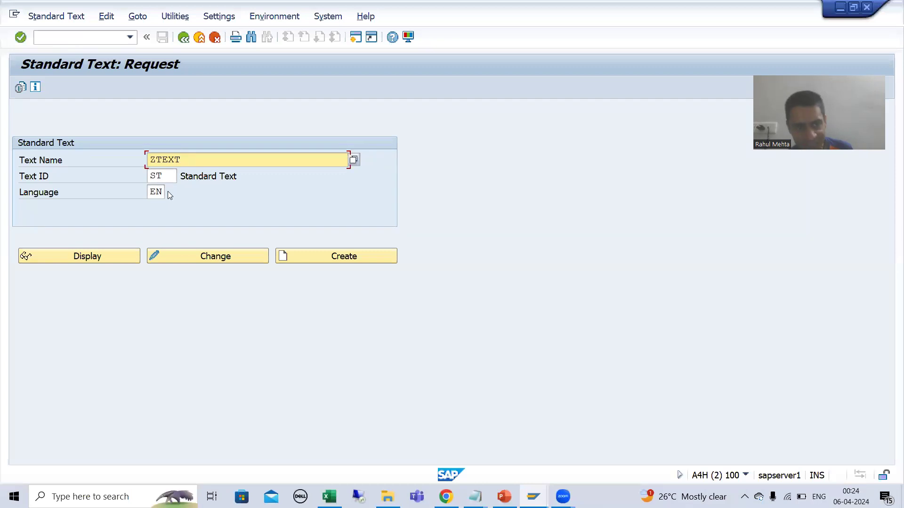
drag(183, 160, 151, 158)
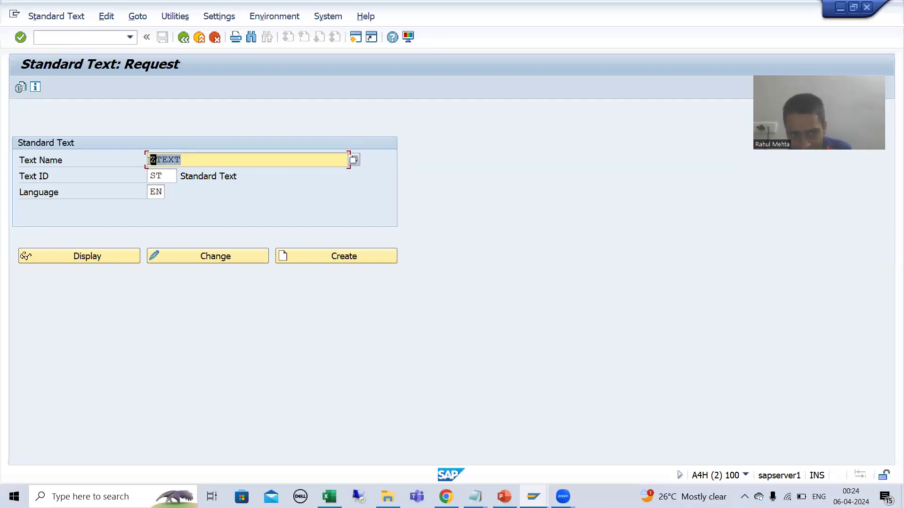
Step: In the STXH data browser session, check the number of entries for text name ZTEXT and close the count
mouse_move(533, 496)
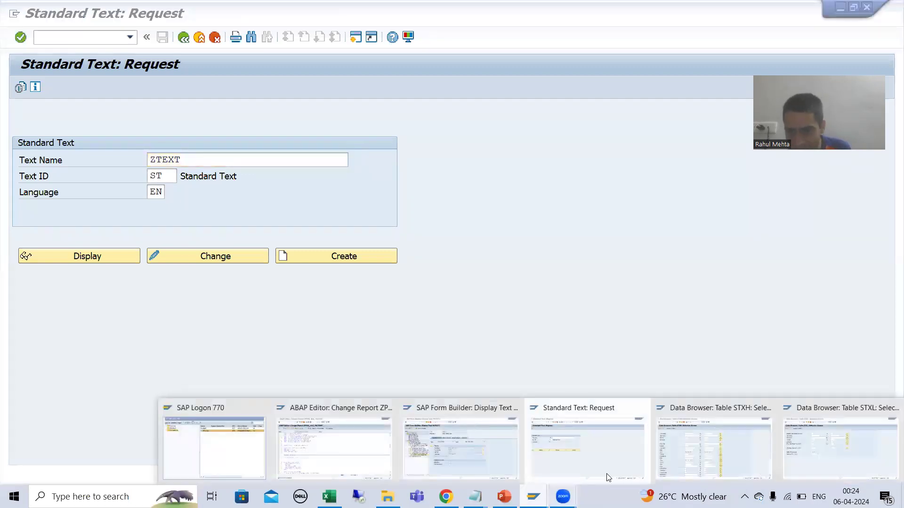
click(698, 447)
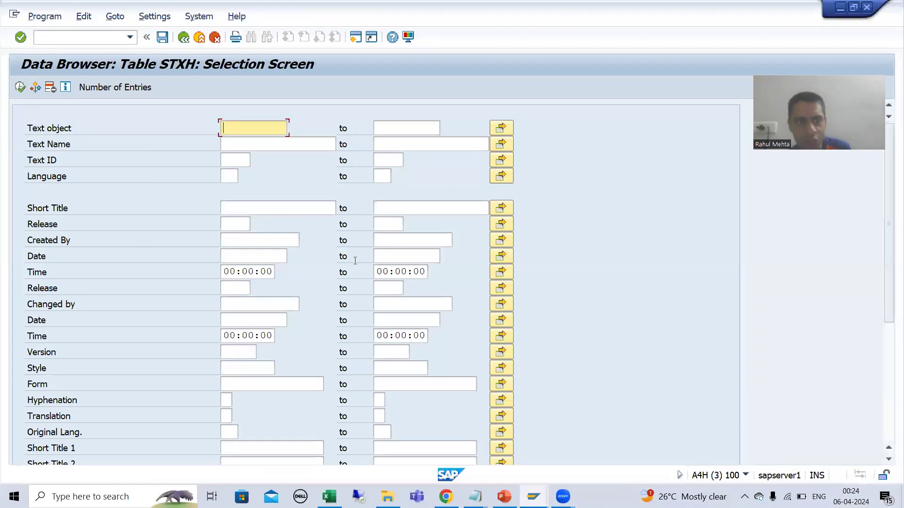
click(245, 144)
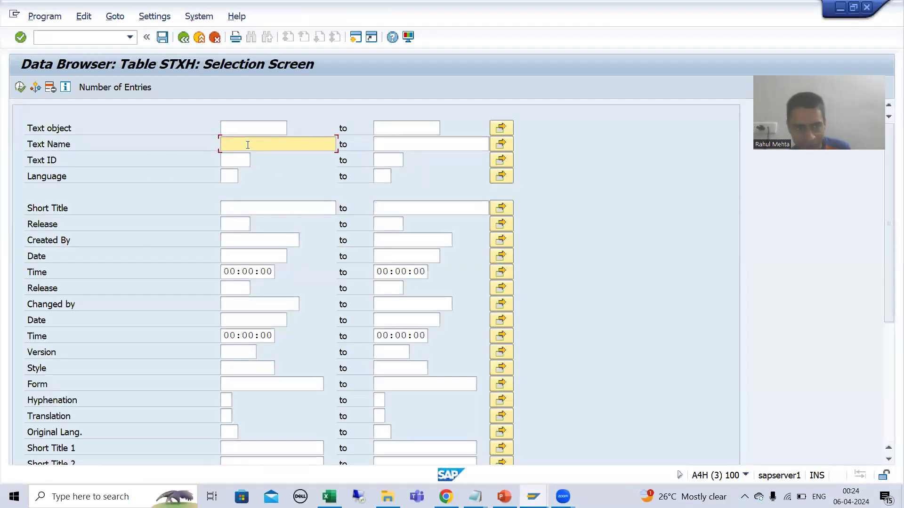
text(ZTEXT)
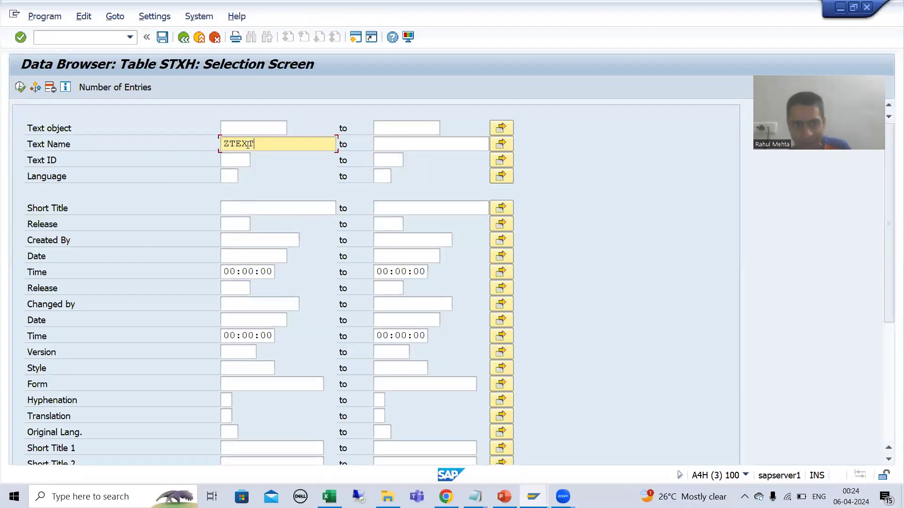
click(115, 89)
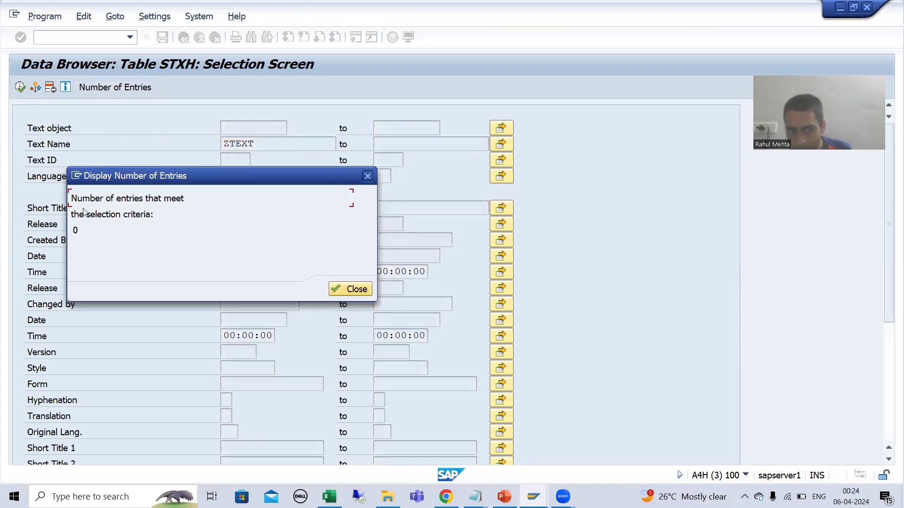
click(350, 290)
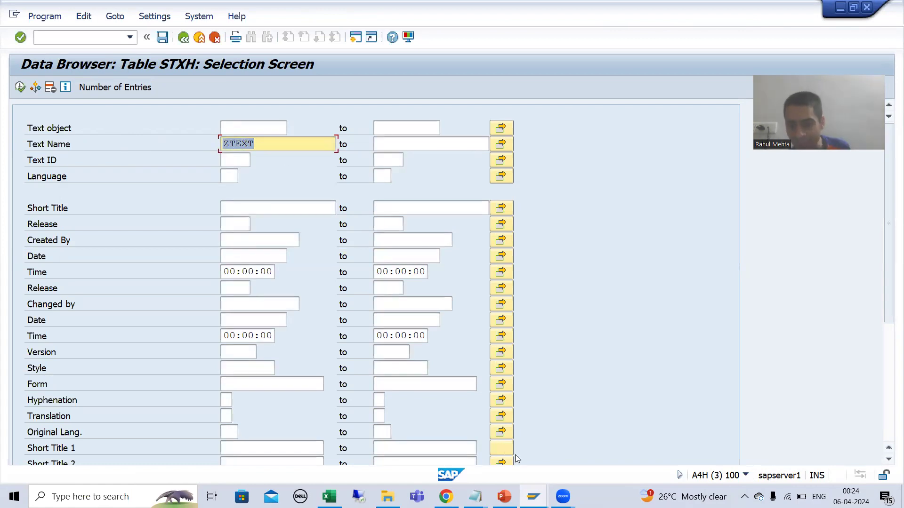
click(534, 497)
click(534, 496)
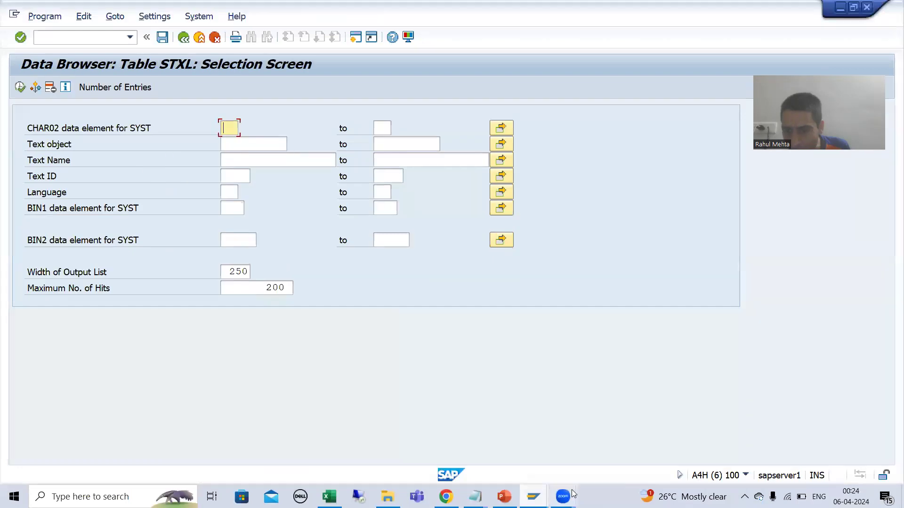
click(534, 497)
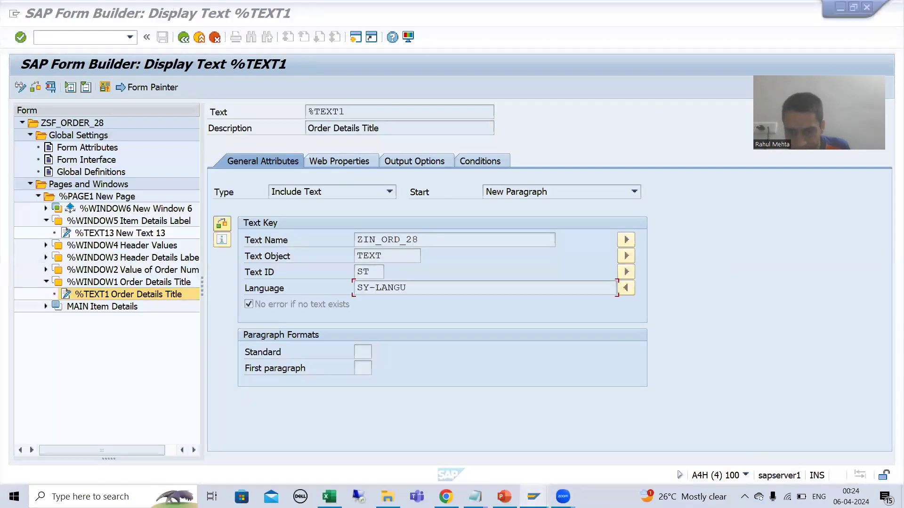
click(533, 497)
click(534, 497)
click(533, 497)
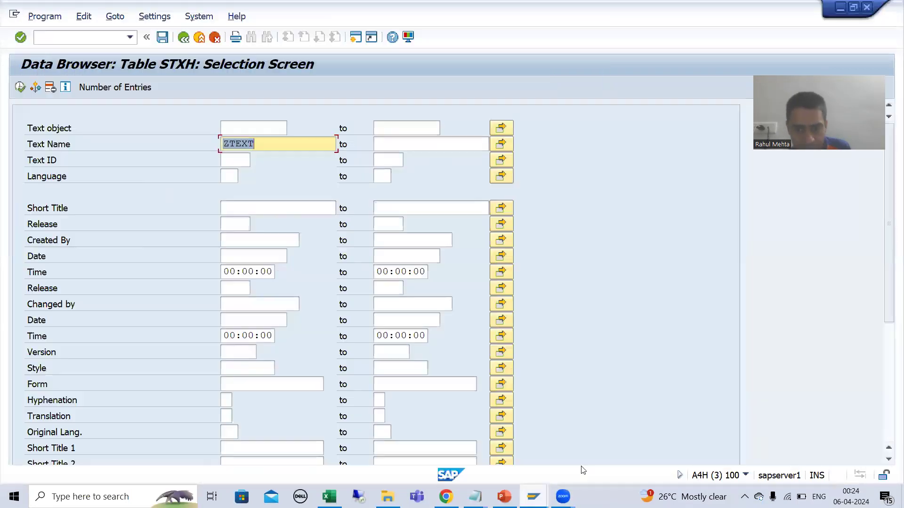
scroll(882, 319, down, 5)
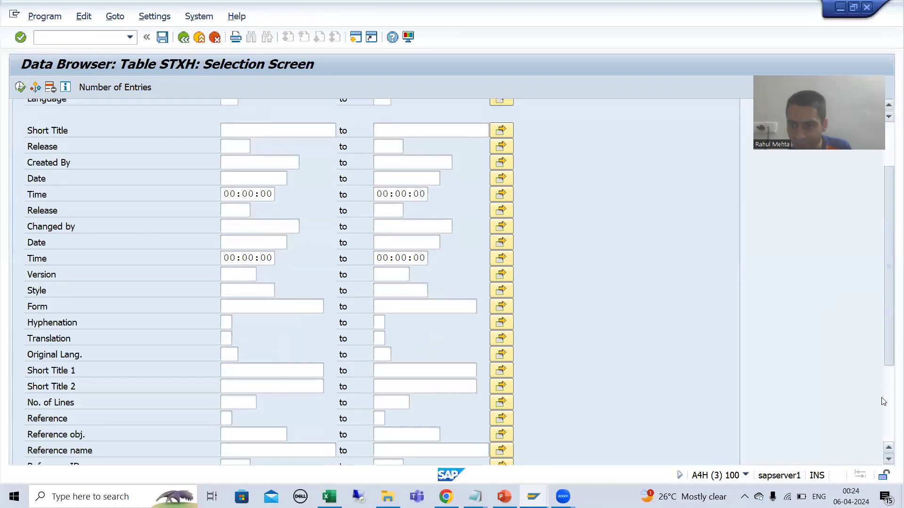
Step: Return to the Standard Text request session, restart SO10 and open the ABAP Dictionary in a new session
click(534, 496)
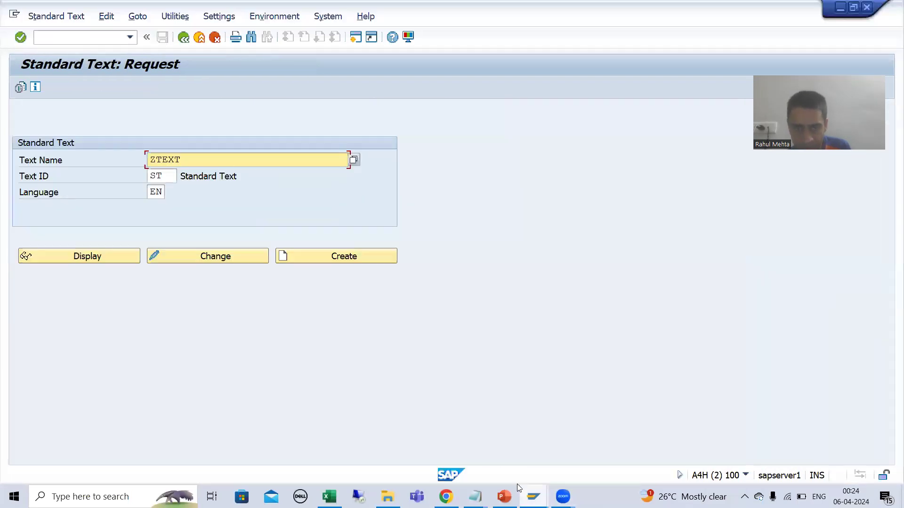
click(60, 38)
text(/nso10)
key(Return)
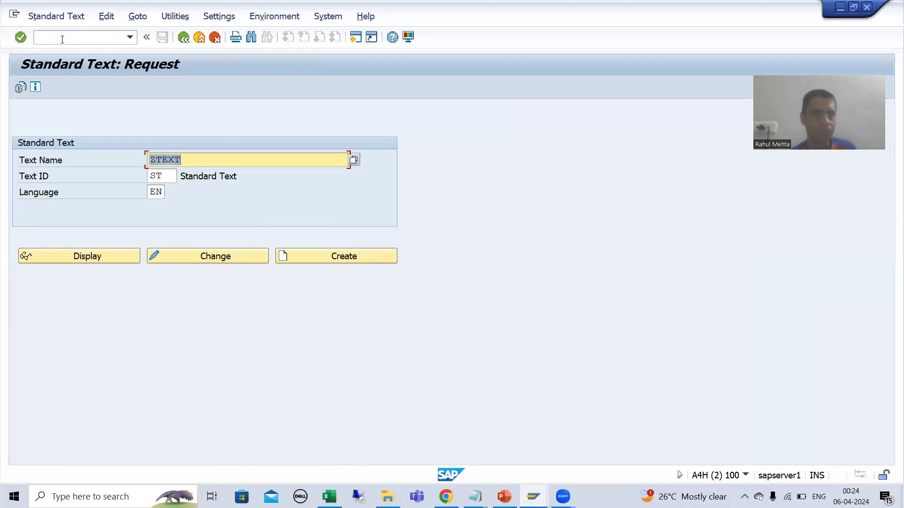
click(64, 39)
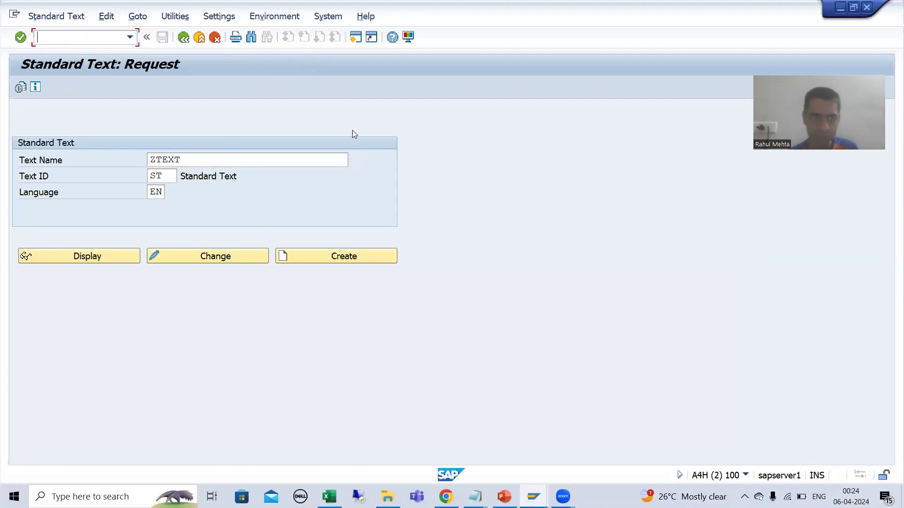
text(/ose1)
key(Return)
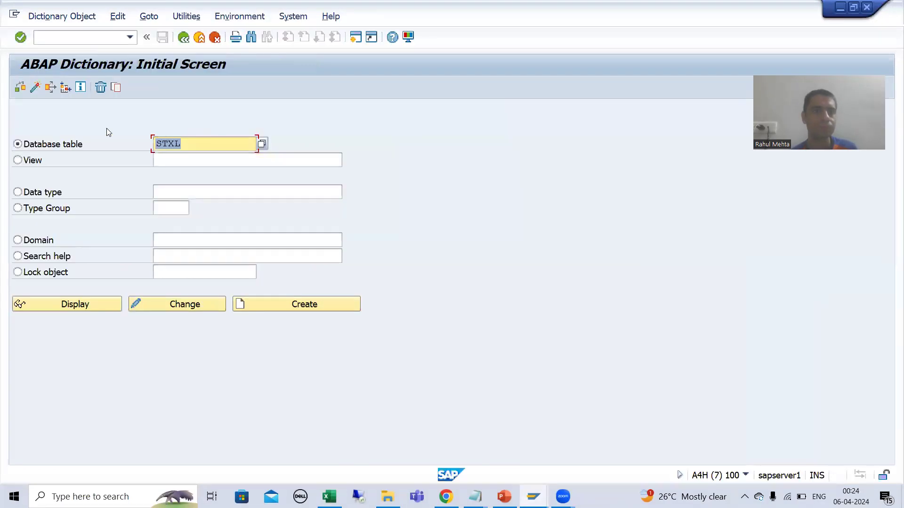
Step: Display table STXL, open its data browser selection screen and check the number of entries for text name ZTEXT
click(87, 301)
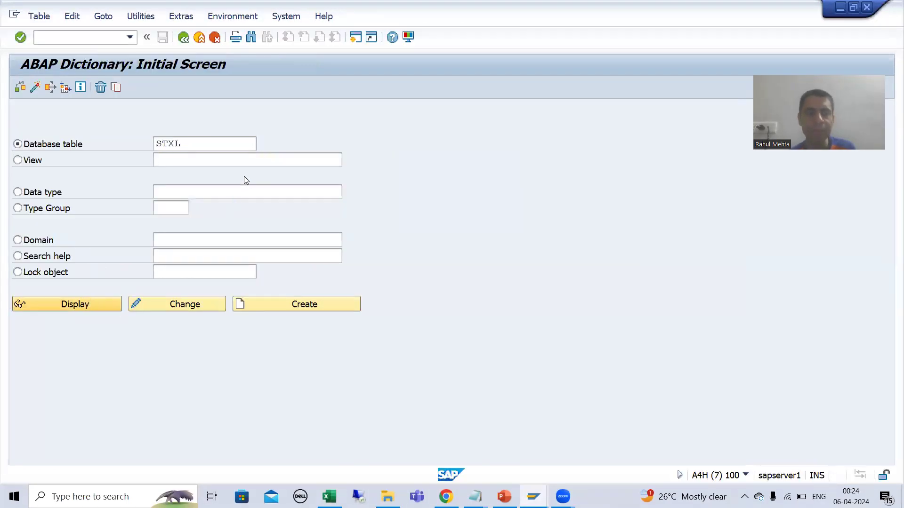
click(235, 87)
click(230, 161)
text(ZTEXT)
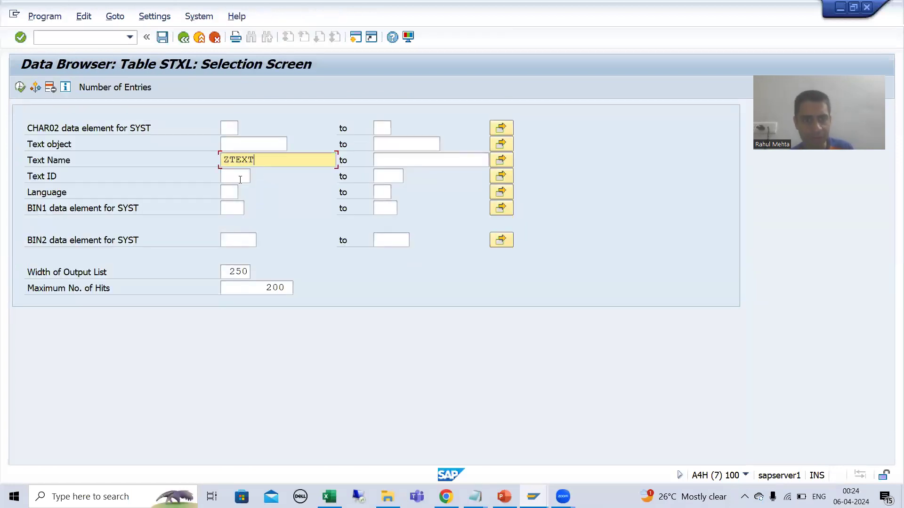
click(134, 90)
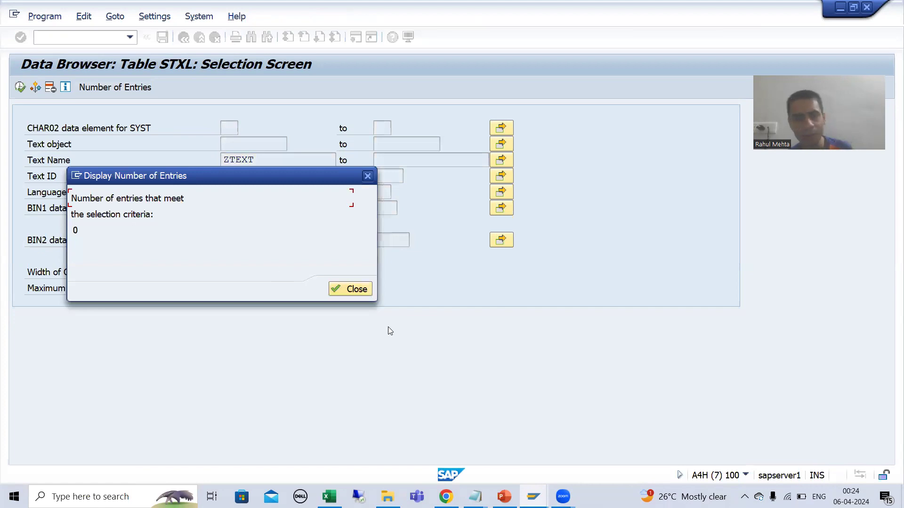
key(Return)
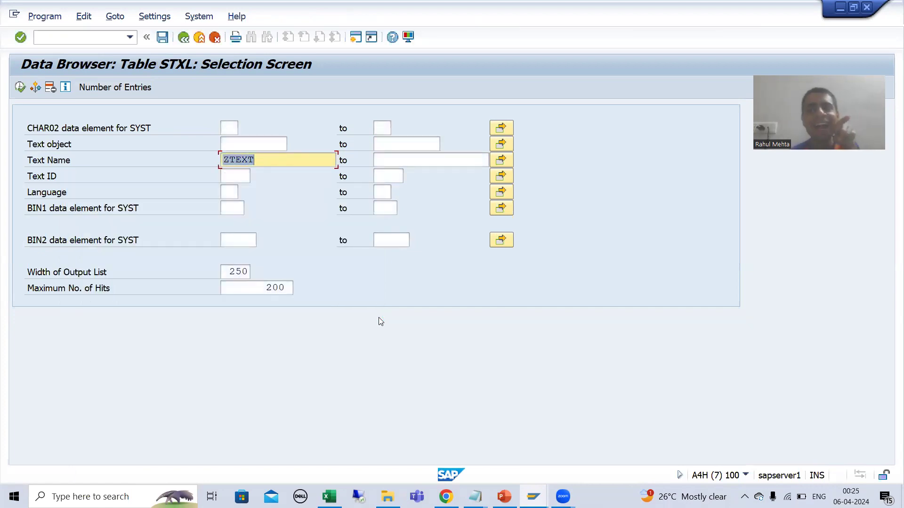
Step: Switch to the Standard Text request session, create standard text ZTEXT and close the Word editor to reach the line editor
click(527, 494)
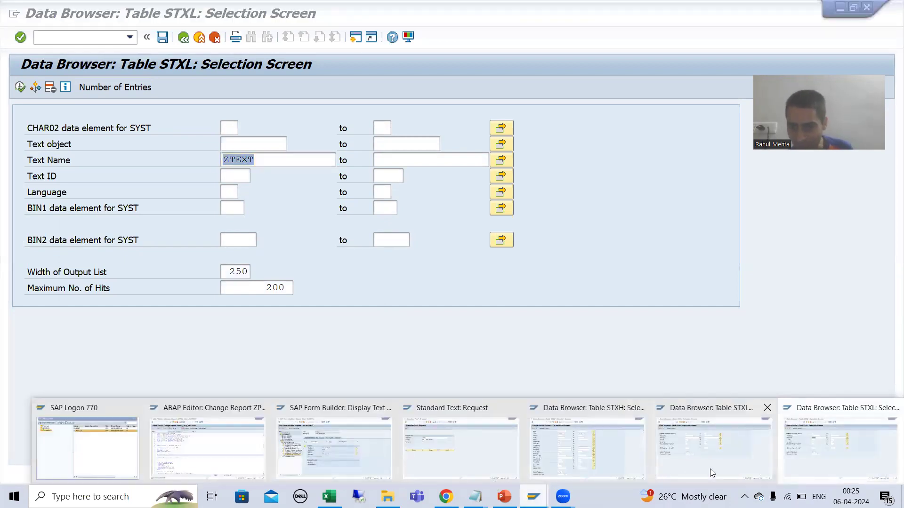
click(479, 455)
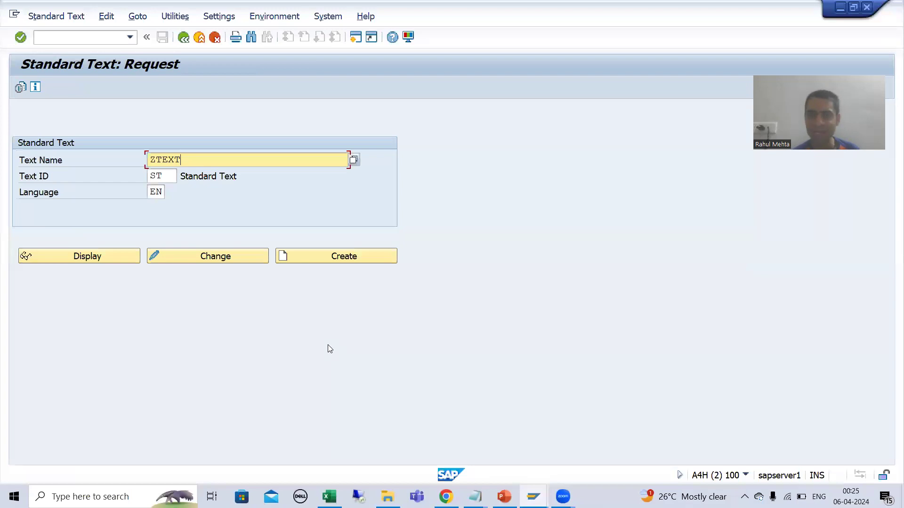
click(312, 257)
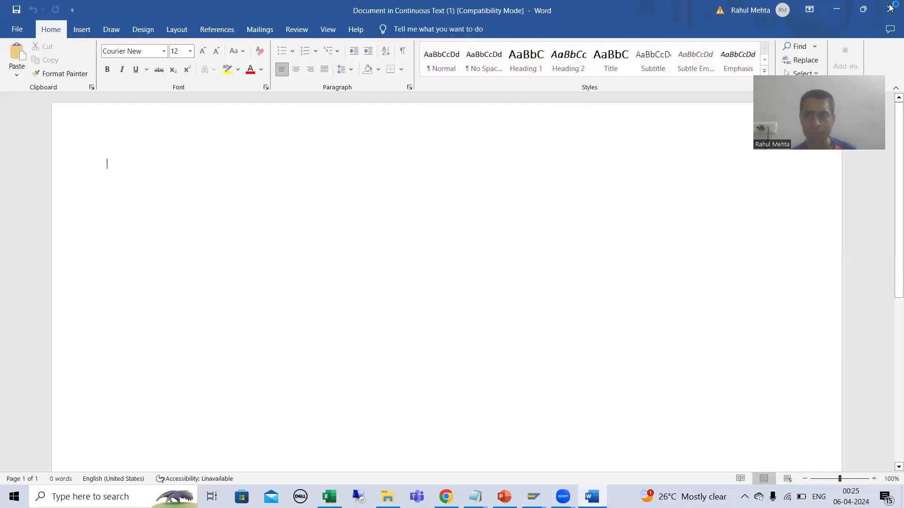
click(891, 11)
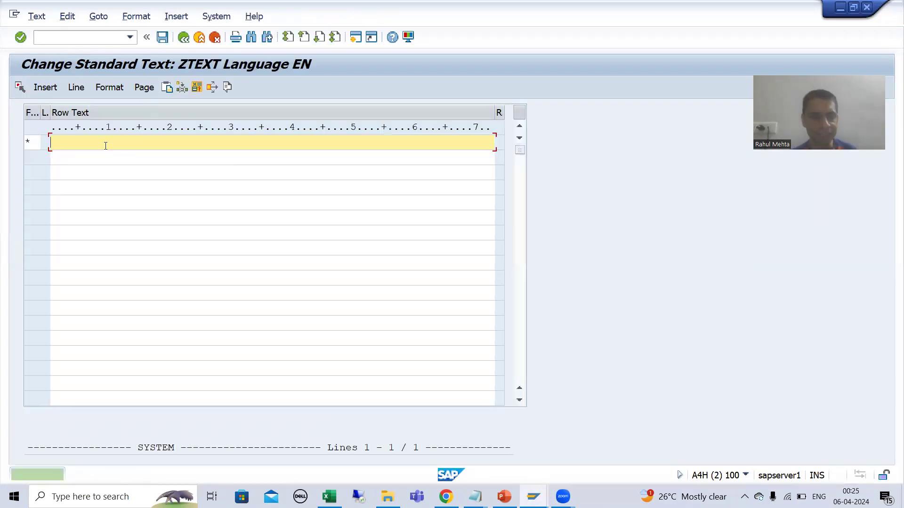
Step: Enter "Order Details" as the first line of standard text ZTEXT and save it
text(Order Details)
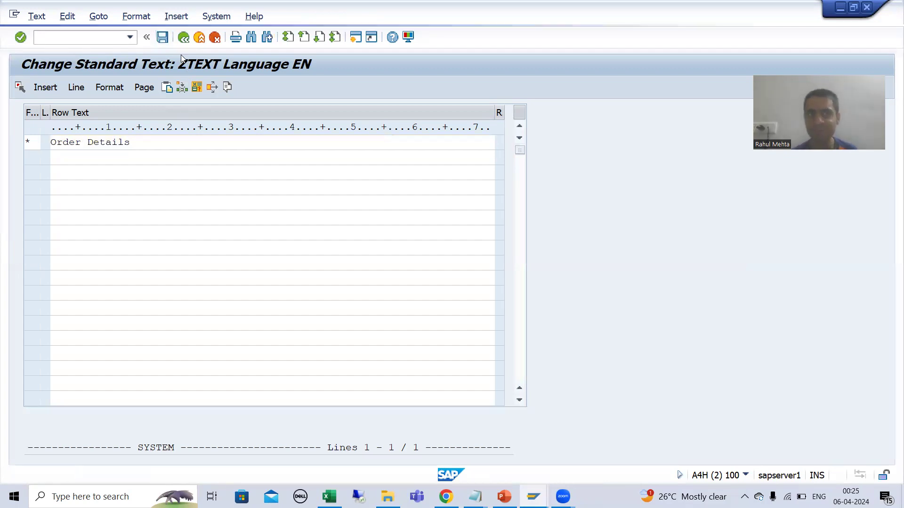
key(shift+Home)
key(ctrl+s)
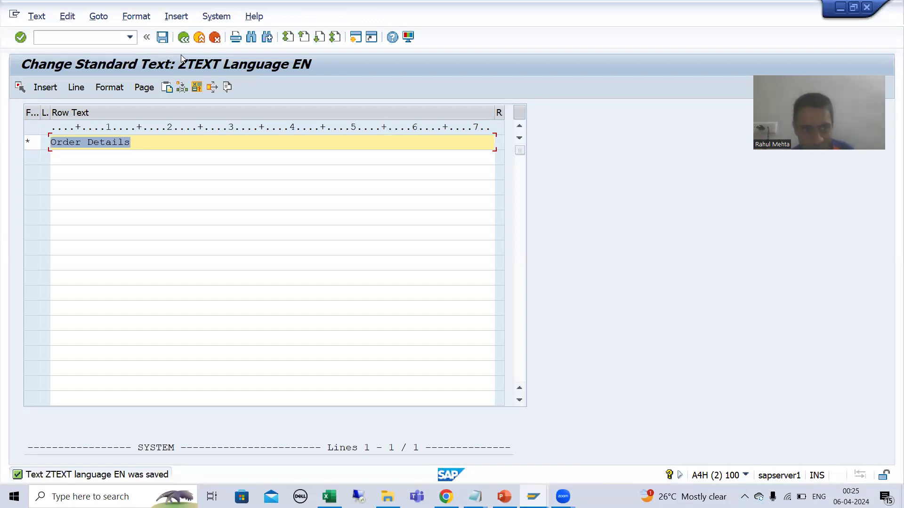
Step: Open the text header of ZTEXT and examine its text name
click(100, 18)
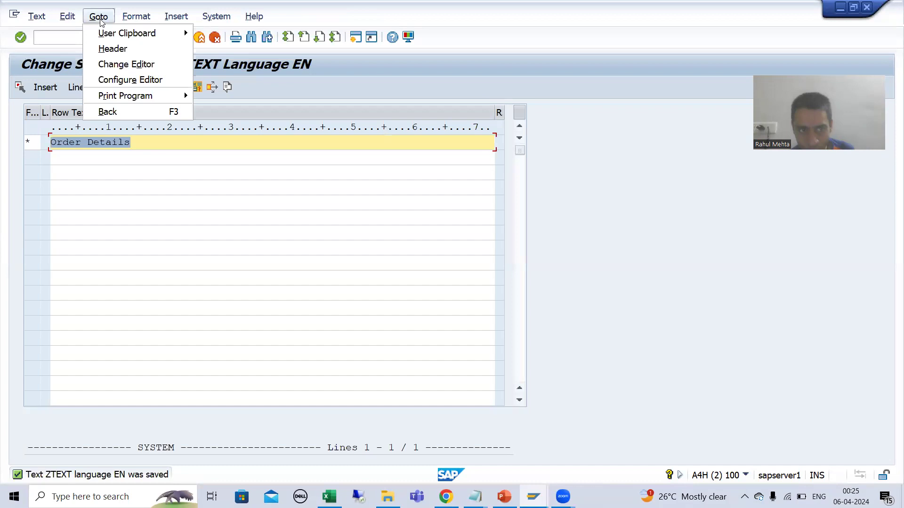
click(109, 47)
drag(180, 152, 144, 150)
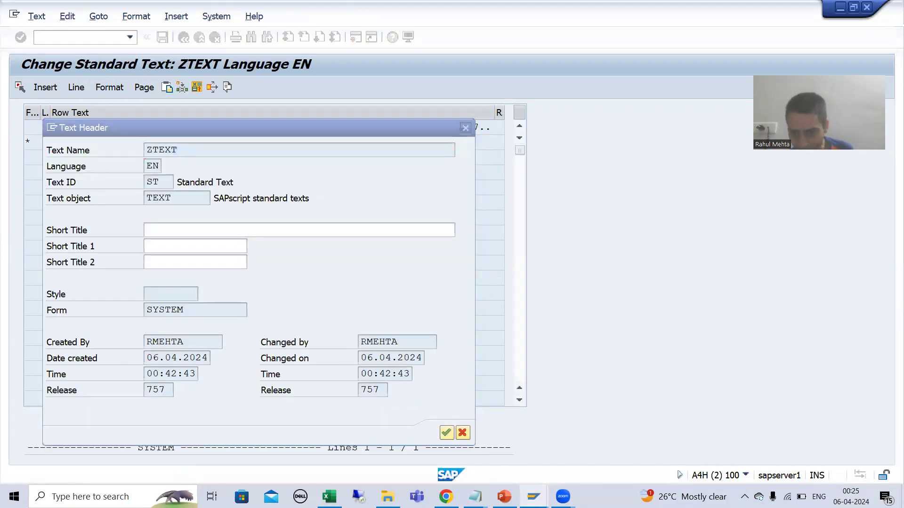
Step: Switch to the STXH selection screen, compare it with the ZTEXT header and set the language to EN
mouse_move(534, 497)
click(604, 472)
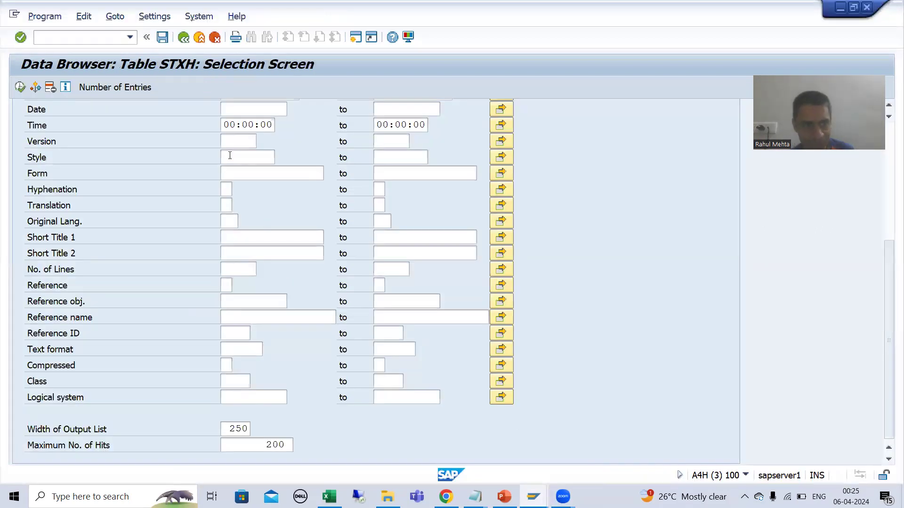
scroll(229, 155, up, 5)
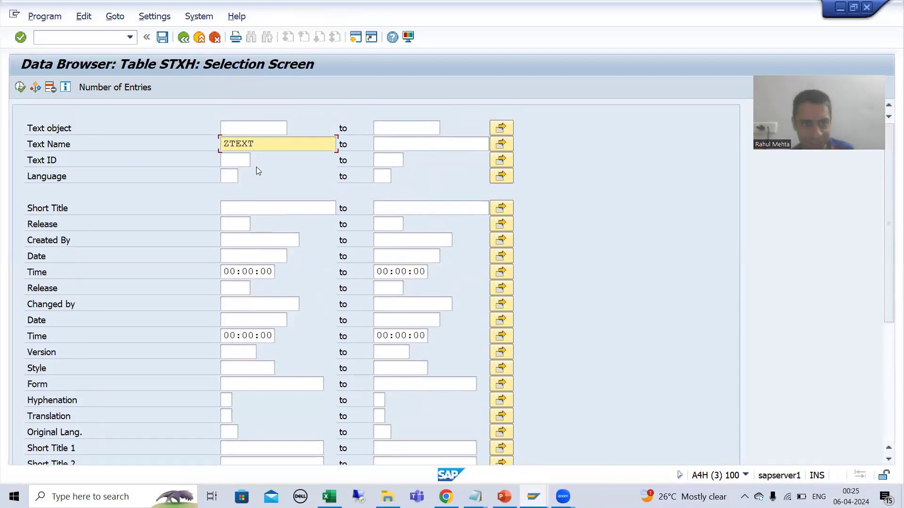
key(alt+Tab)
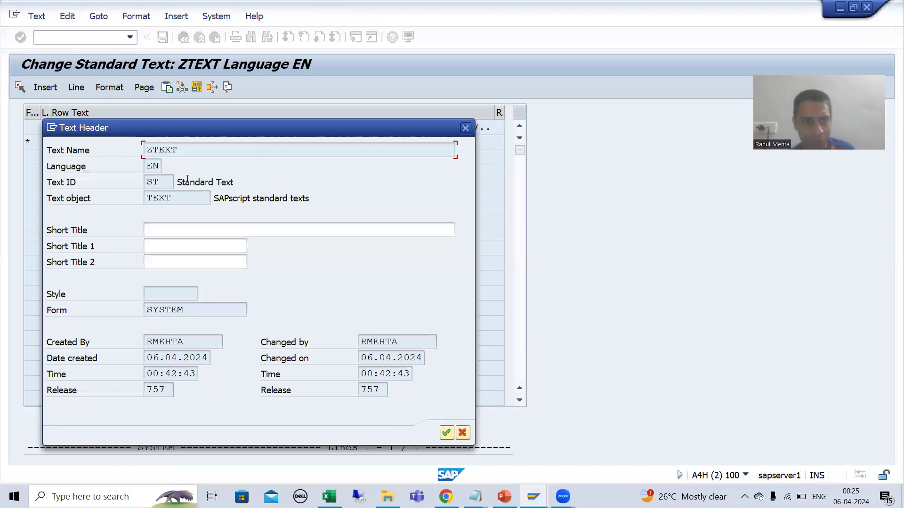
key(alt+Tab)
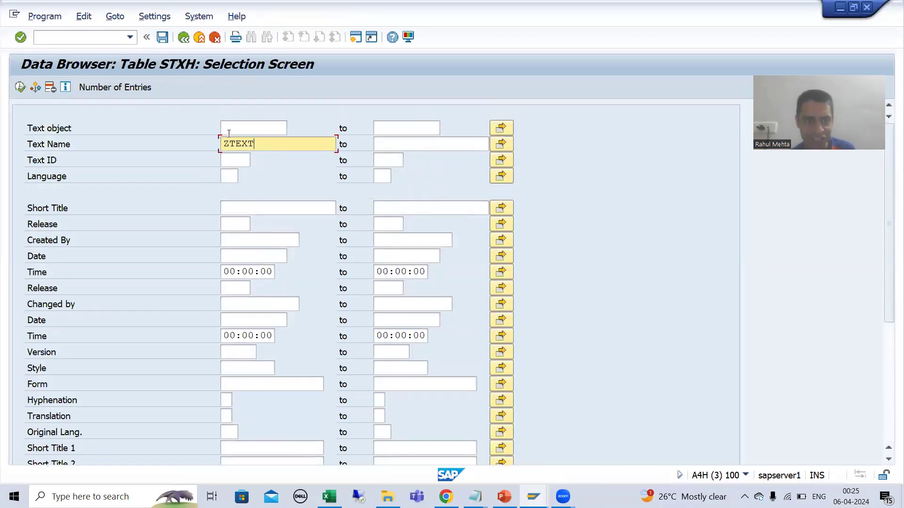
click(233, 175)
text(EN)
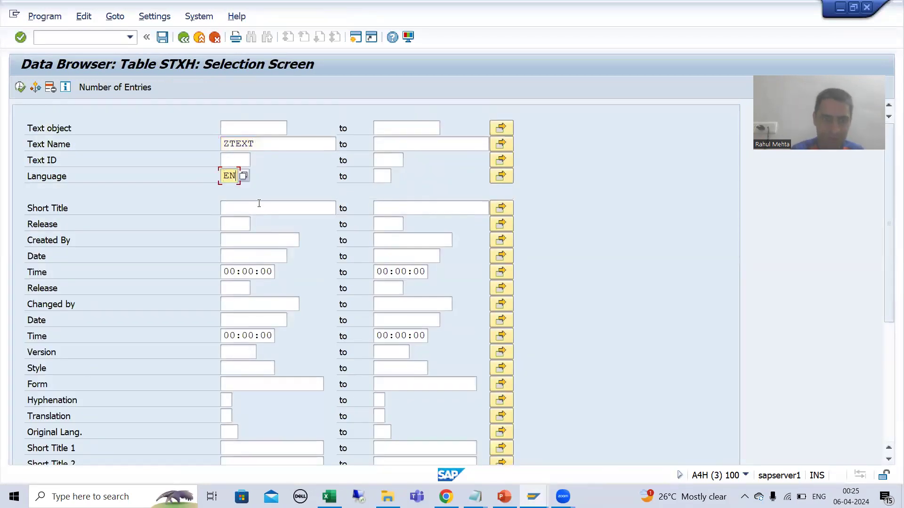
Step: Check the Text ID in the ZTEXT header and set the STXH selection's Text ID to ST
click(234, 160)
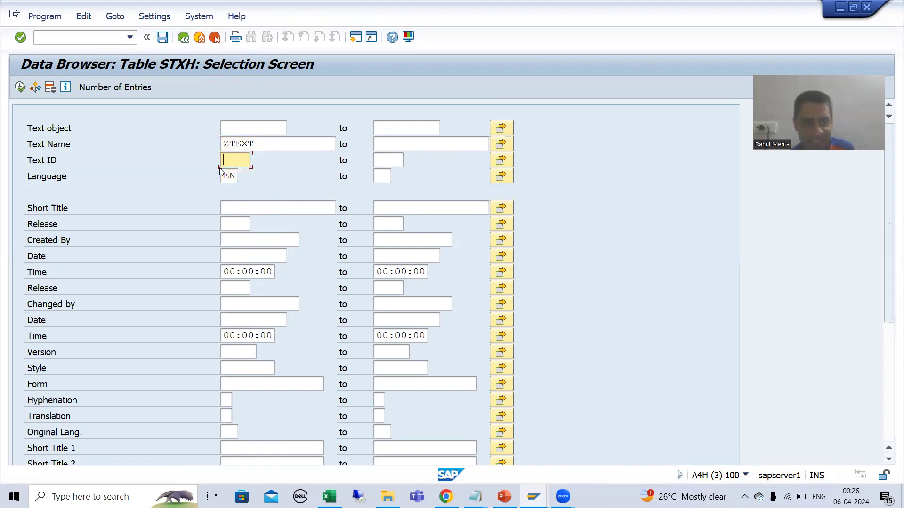
key(alt+Tab)
double_click(152, 182)
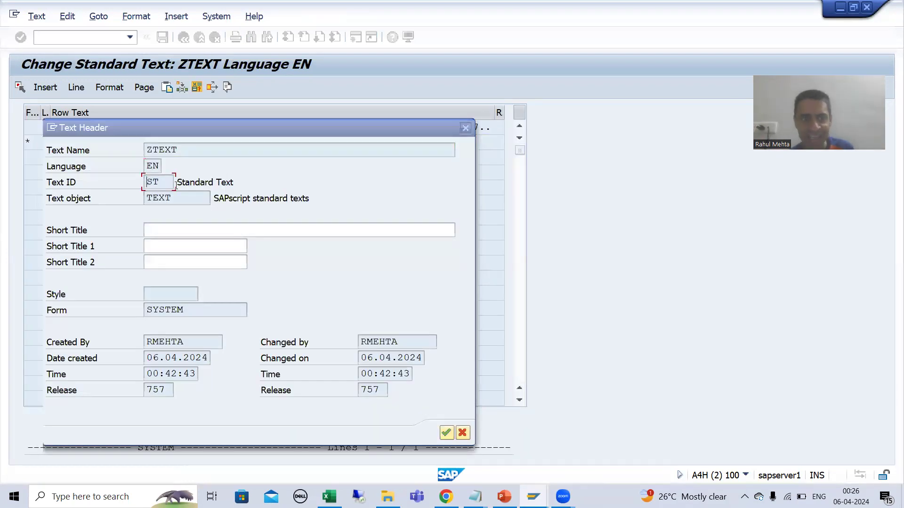
key(alt+Tab)
text(ST)
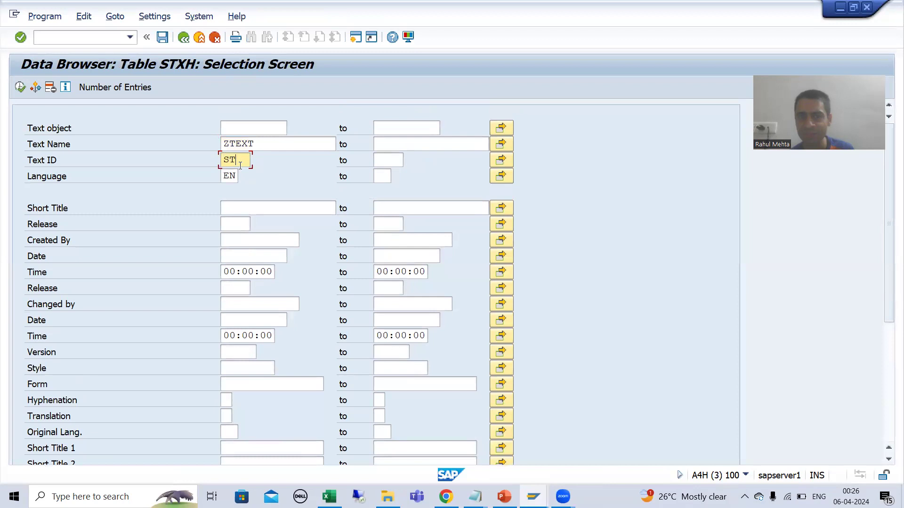
Step: Copy the text object TEXT from the ZTEXT header into the STXH selection's Text object and run the selection
click(237, 128)
key(alt+Tab)
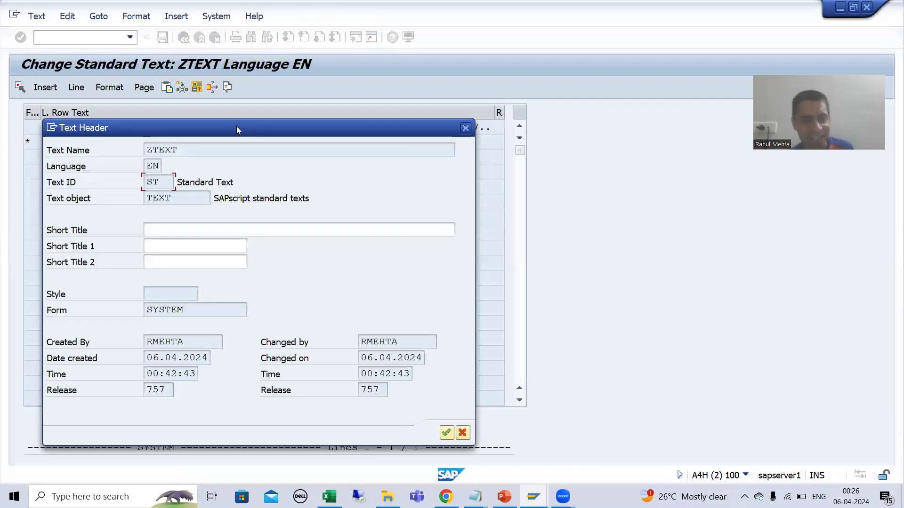
double_click(168, 198)
key(ctrl+c)
key(alt+Tab)
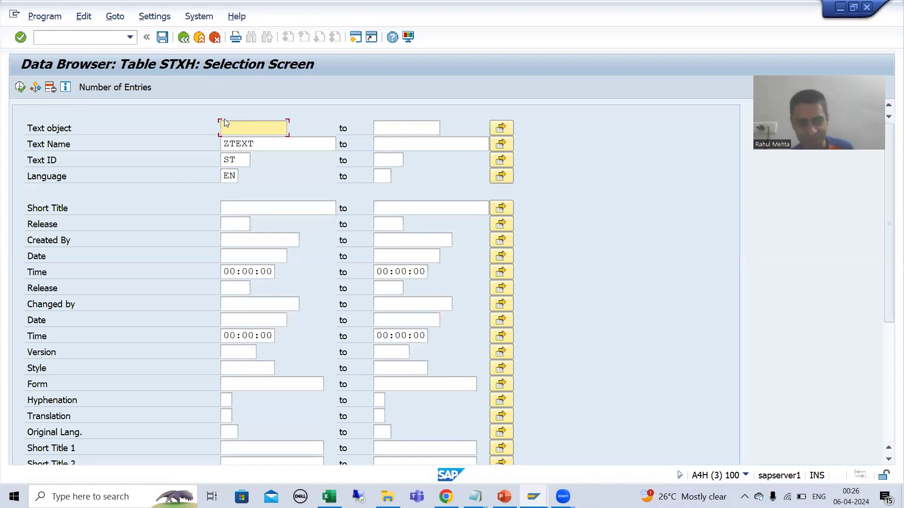
click(21, 87)
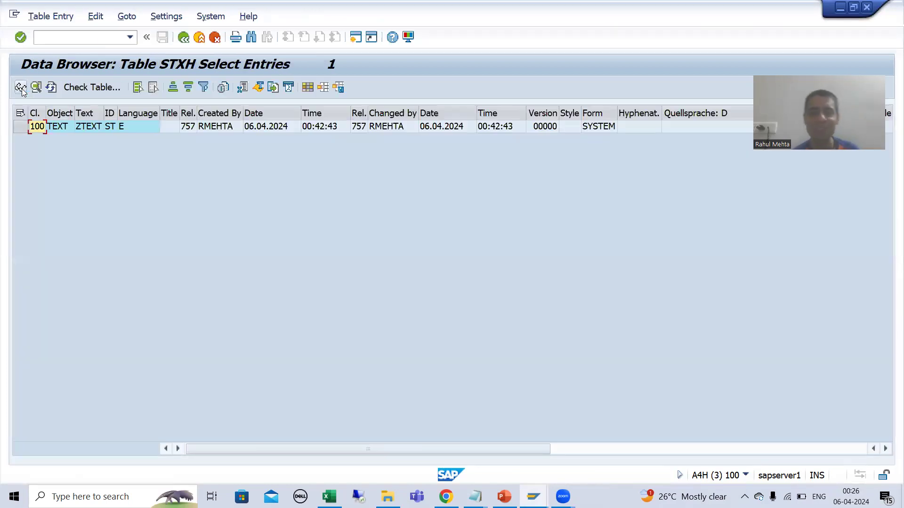
Step: Open the ZTEXT entry of table STXH in detail display and examine its creator and creation date
click(19, 126)
click(20, 88)
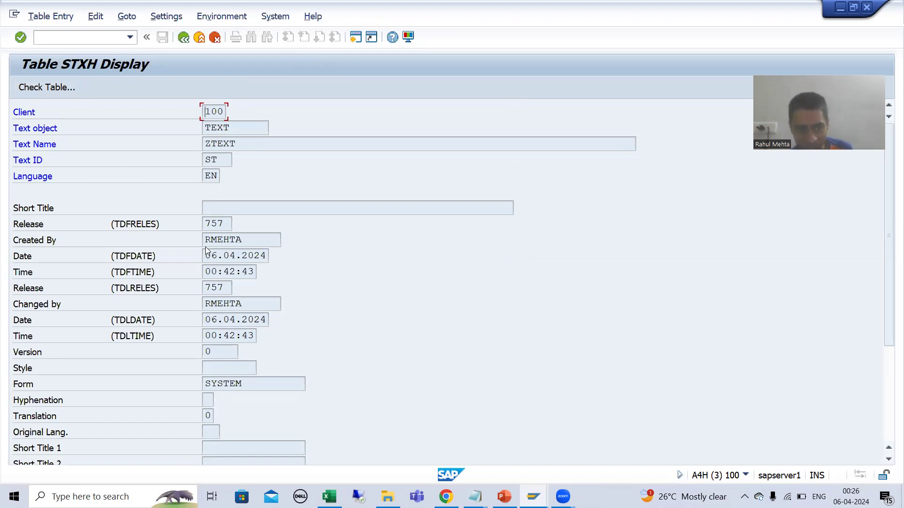
drag(205, 239, 249, 240)
click(228, 244)
click(254, 256)
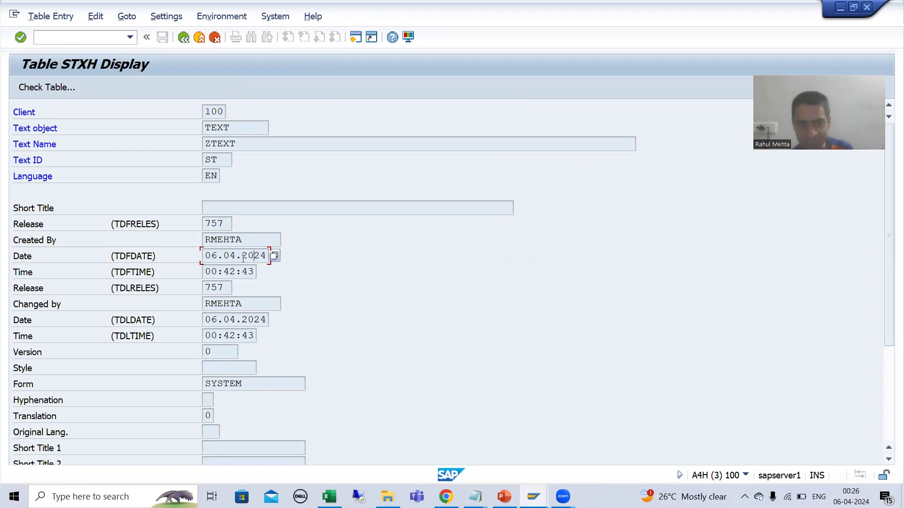
Step: Examine the remaining fields of the ZTEXT record in STXH, in particular its number of lines
scroll(242, 255, down, 5)
scroll(242, 250, up, 3)
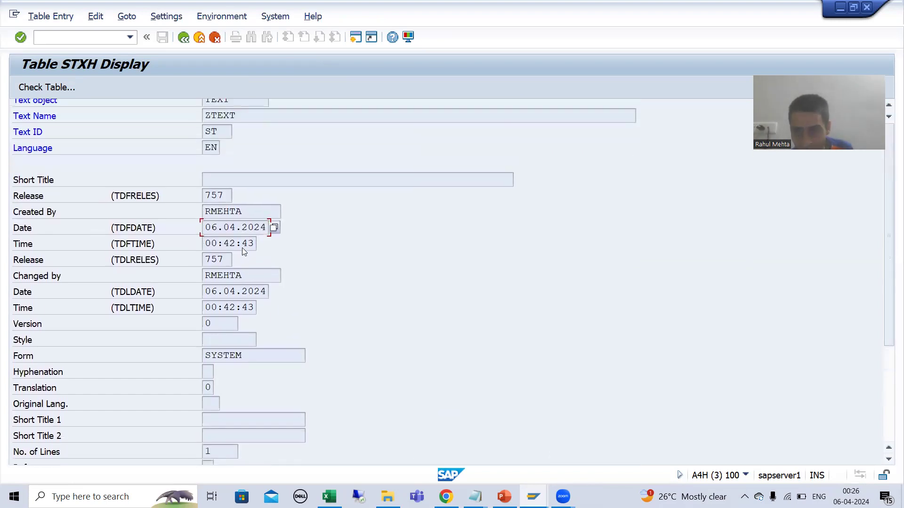
scroll(242, 250, up, 2)
scroll(250, 250, down, 3)
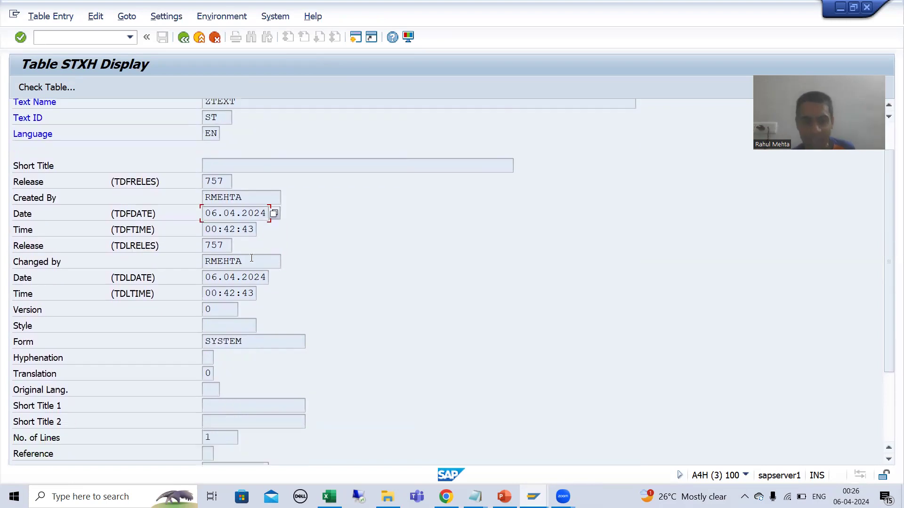
scroll(252, 258, down, 2)
double_click(216, 373)
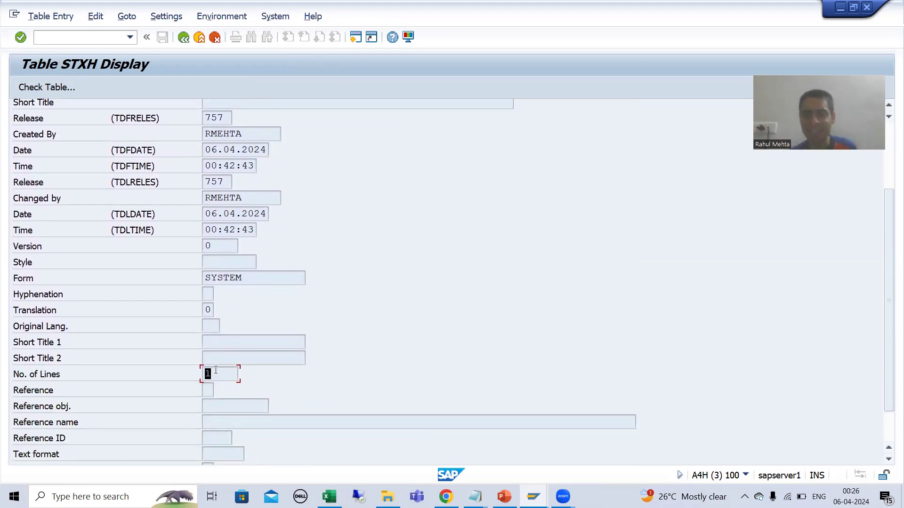
scroll(227, 334, up, 3)
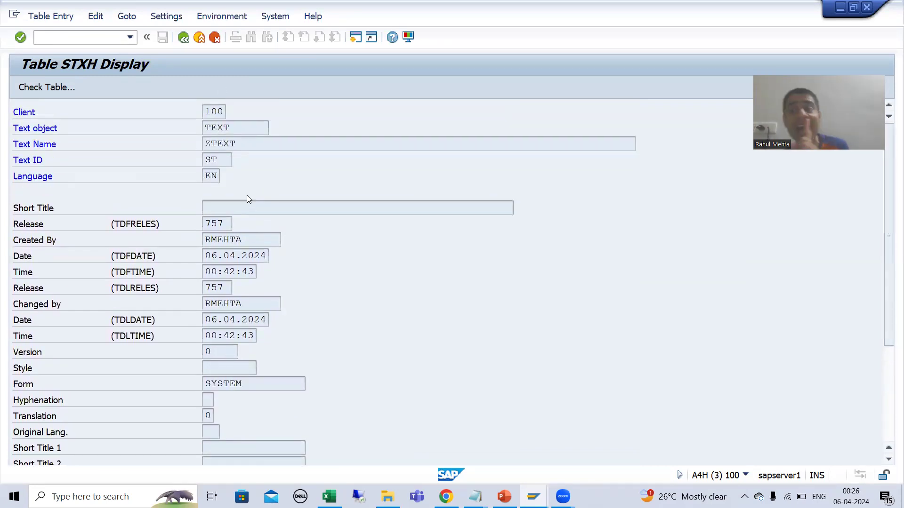
Step: Switch to the STXL selection screen and fill its Text object with TEXT copied from the STXH record
mouse_move(534, 496)
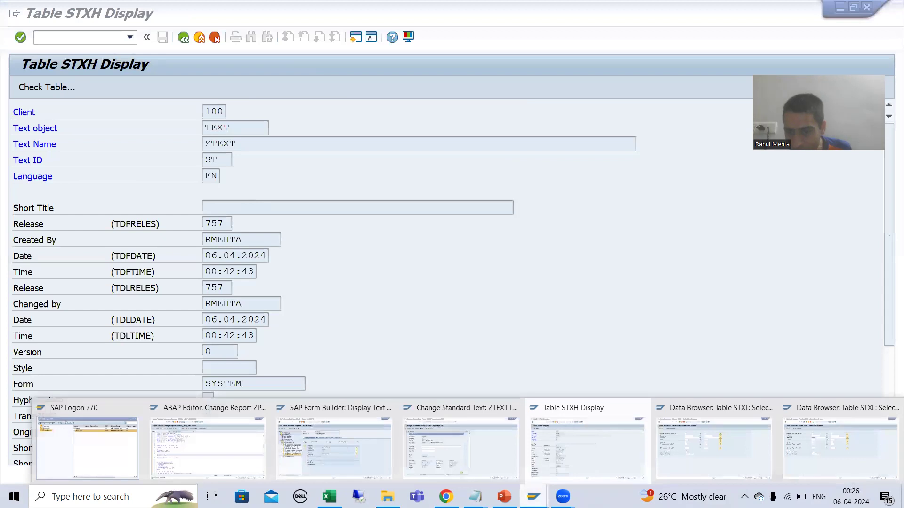
click(704, 461)
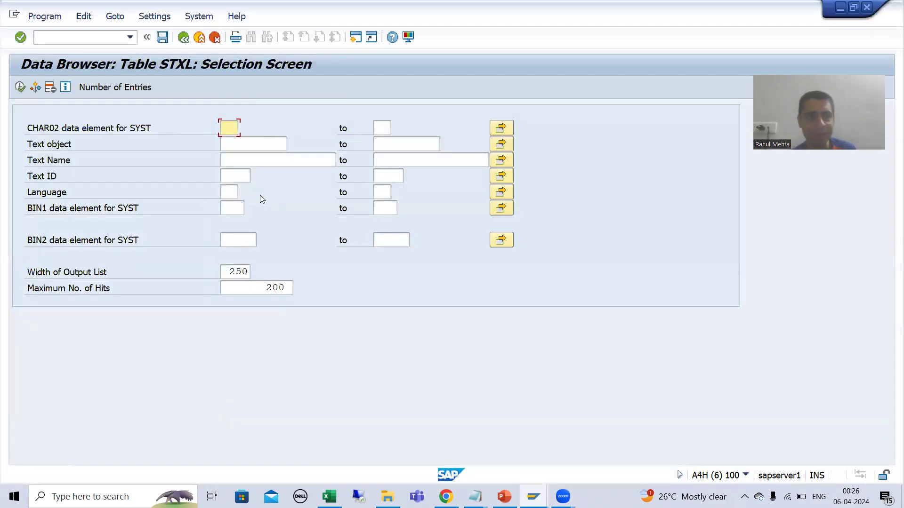
click(237, 147)
click(237, 144)
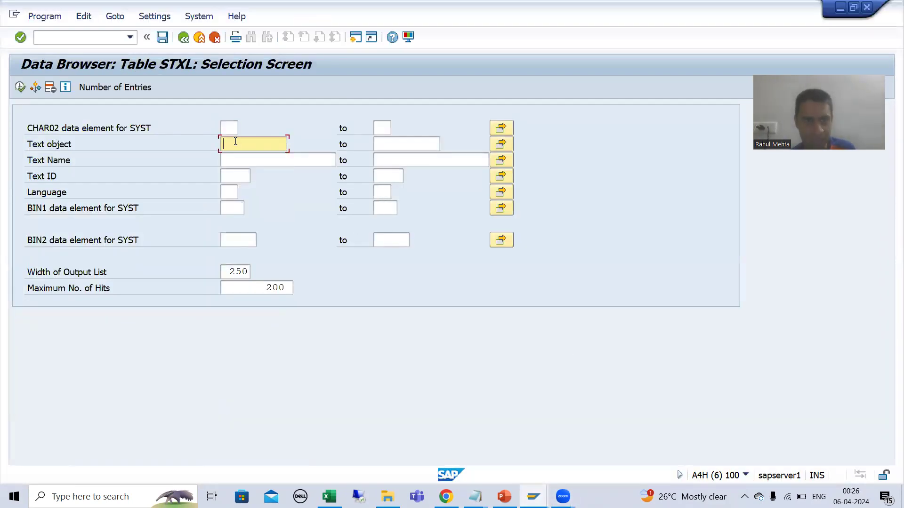
key(alt+Tab)
drag(236, 130, 198, 130)
key(alt+Tab)
key(ctrl+v)
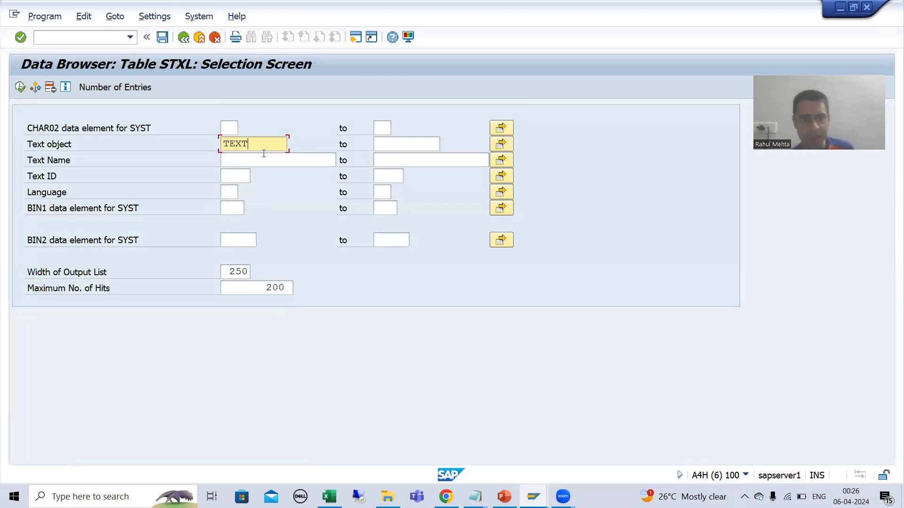
Step: Set the STXL selection's Text Name to ZTEXT, Text ID to ST and Language to EN
click(266, 153)
text(ZTEXT)
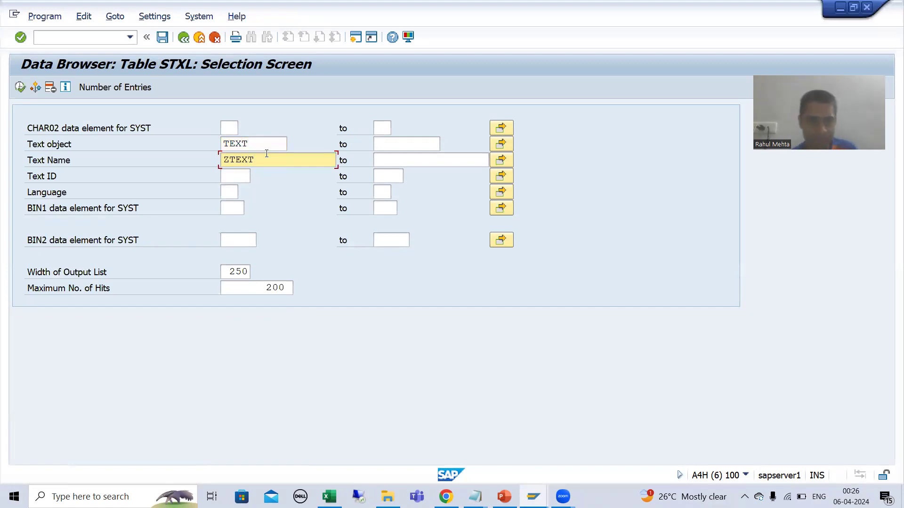
key(alt+Tab)
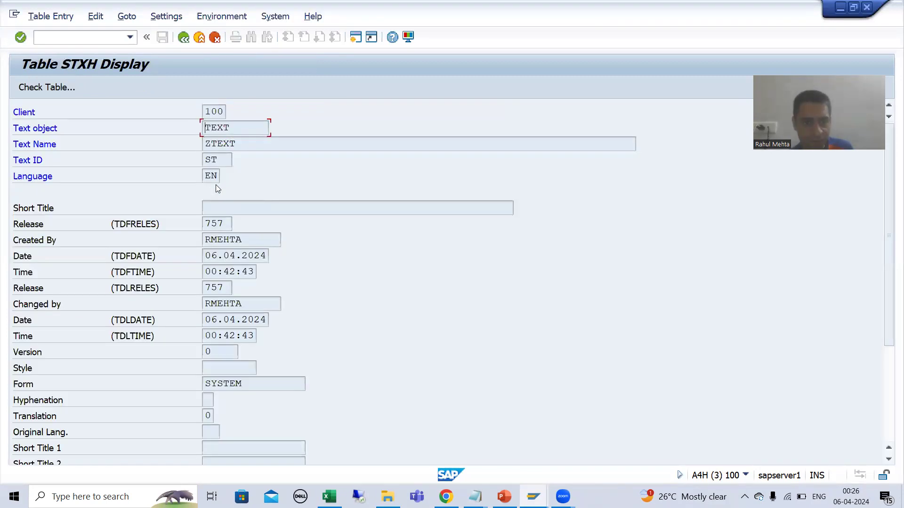
key(alt+Tab)
click(230, 175)
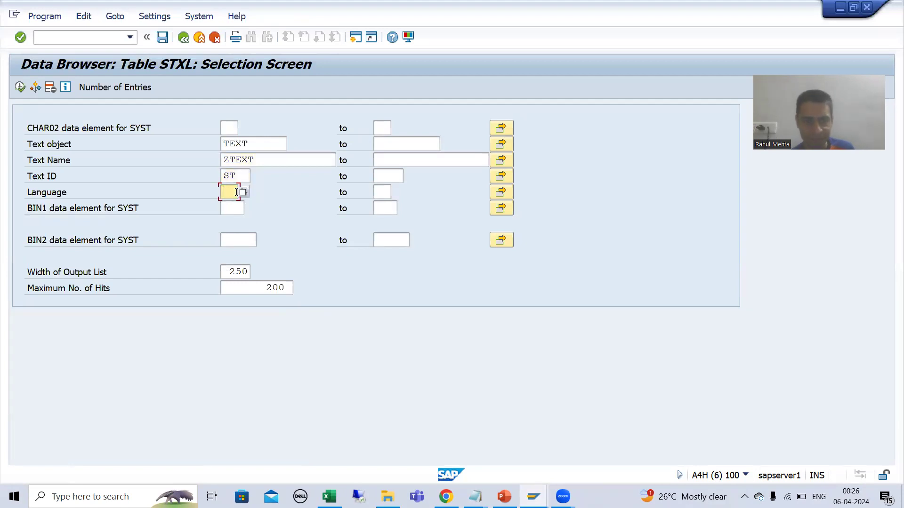
text(EN)
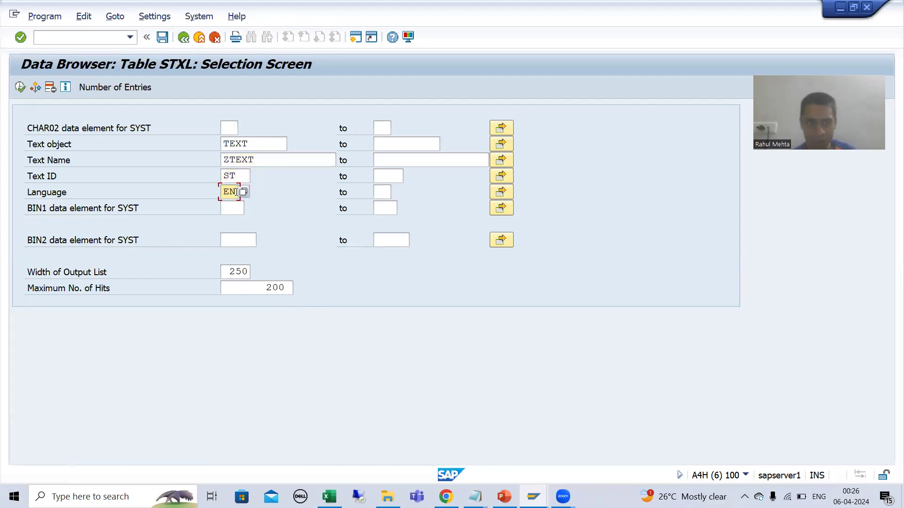
Step: Check the number of STXL entries that match the criteria and run the selection
click(117, 91)
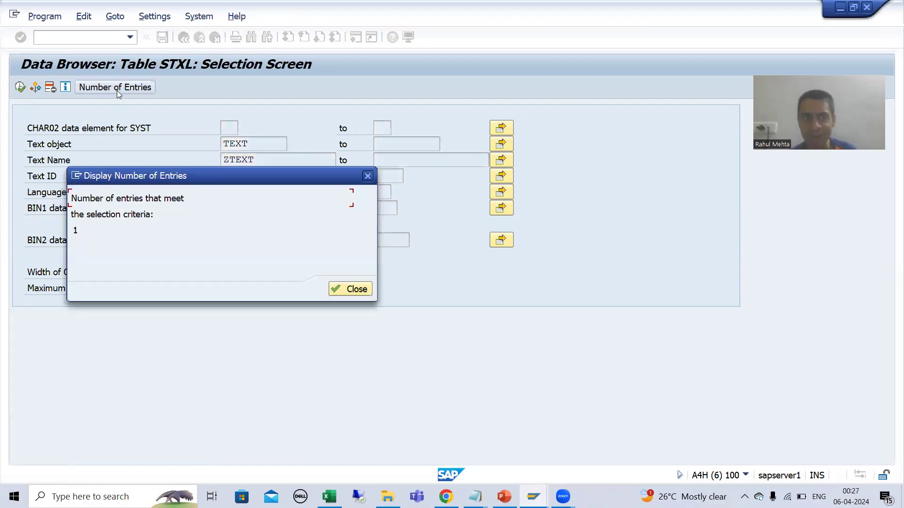
click(350, 289)
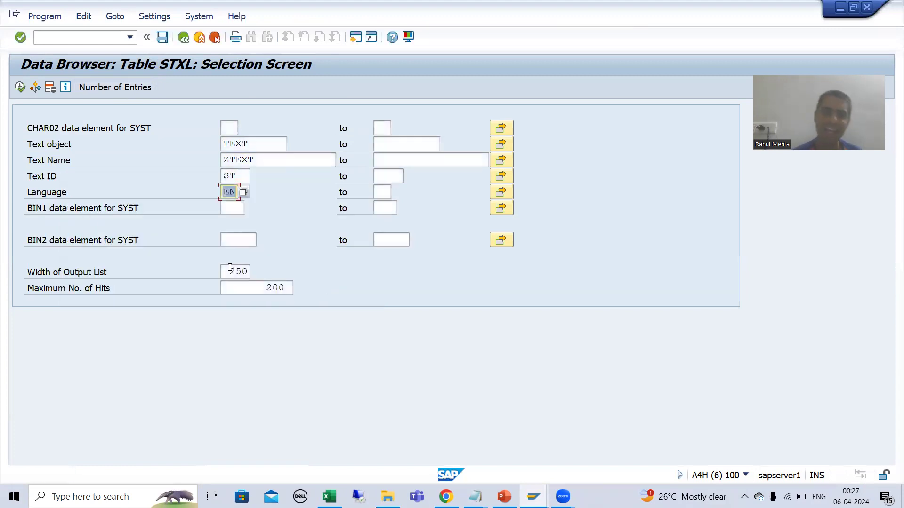
click(20, 88)
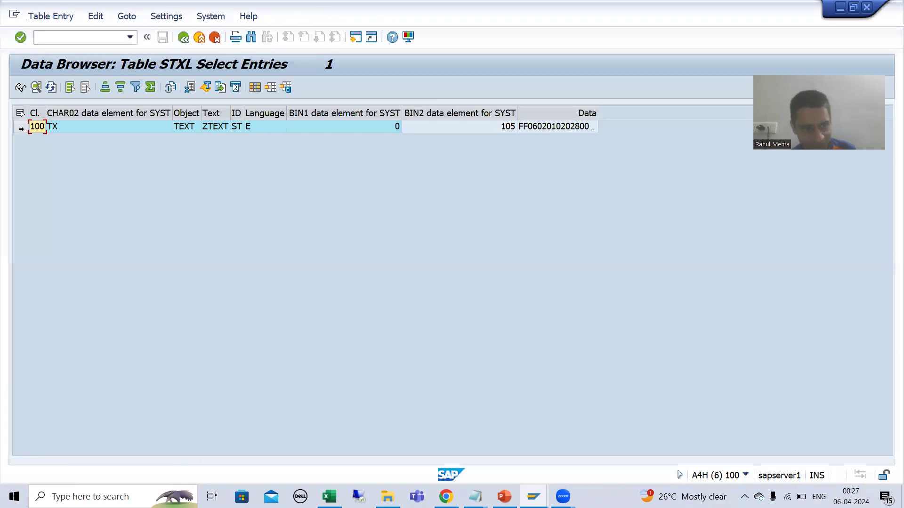
Step: View the STXL entry of ZTEXT in detail display, return to the list and widen the Data column
click(21, 128)
click(21, 90)
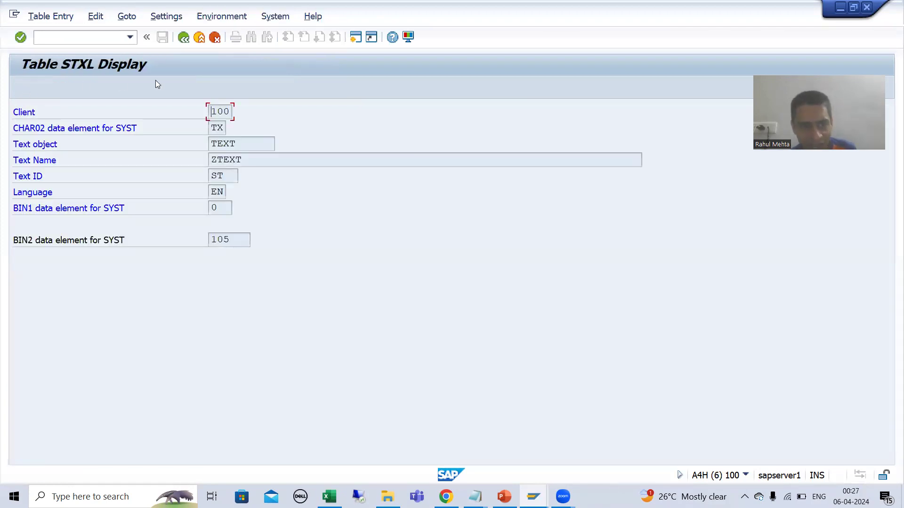
click(184, 37)
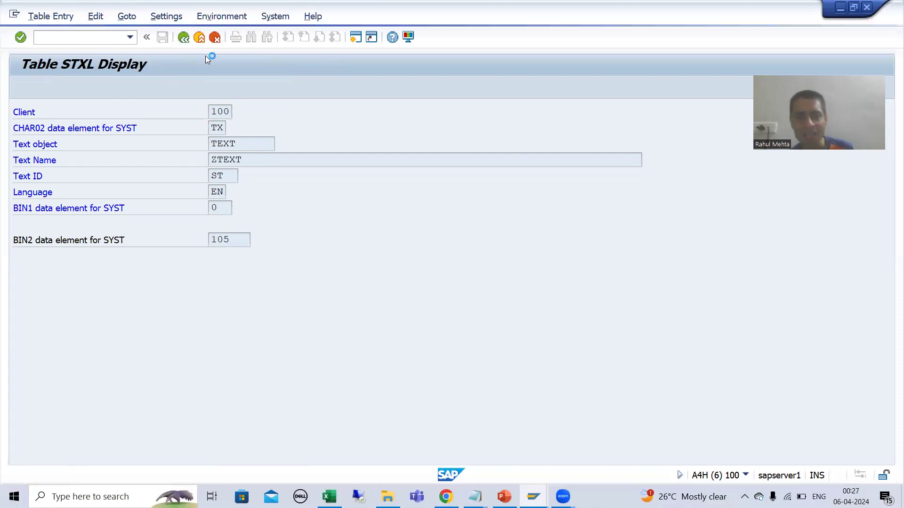
drag(598, 114, 665, 115)
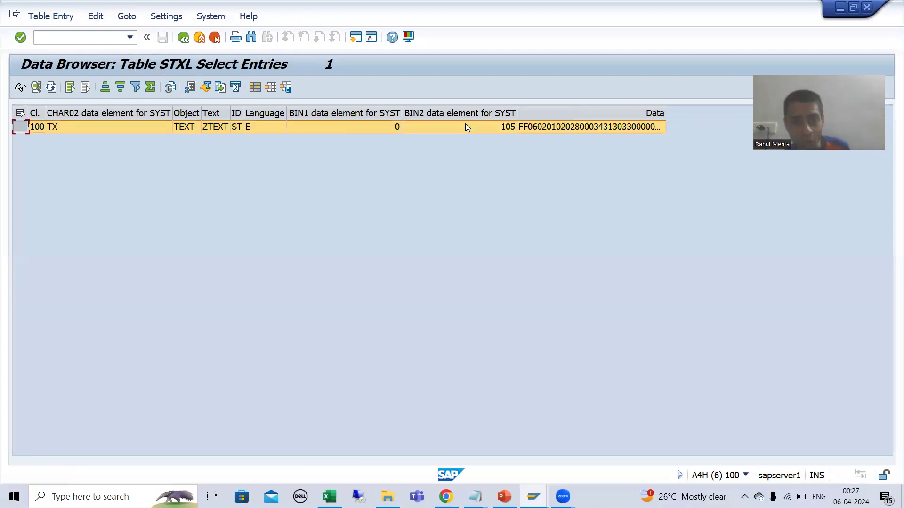
Step: Return to the dictionary definition of table STXL and examine the CLUSTD field's short description and data type
key(F3)
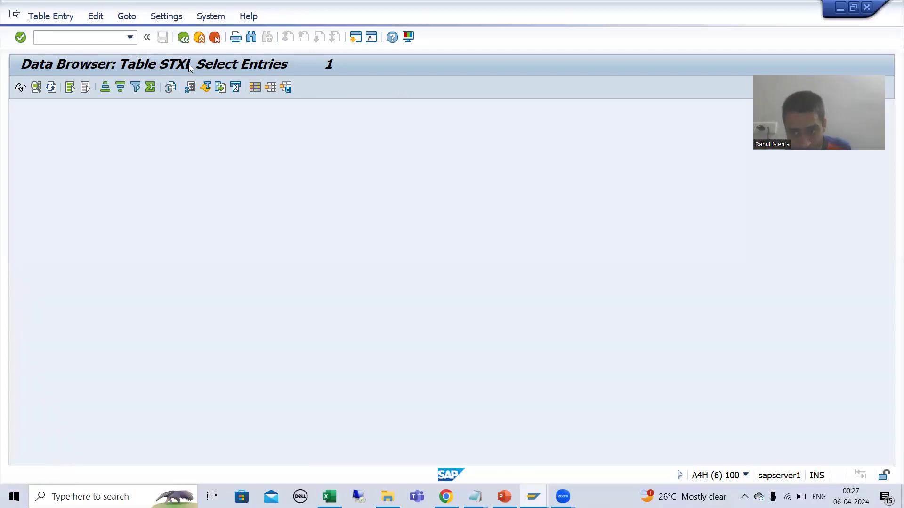
key(F3)
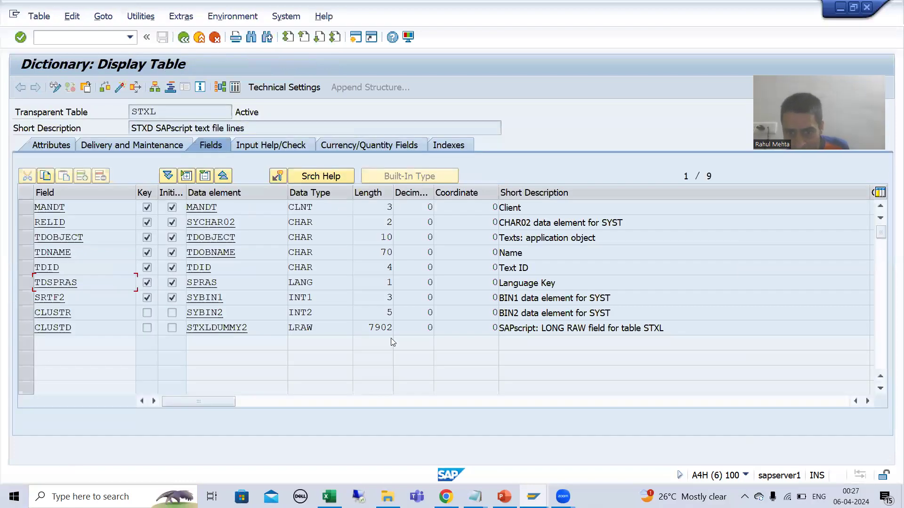
click(23, 329)
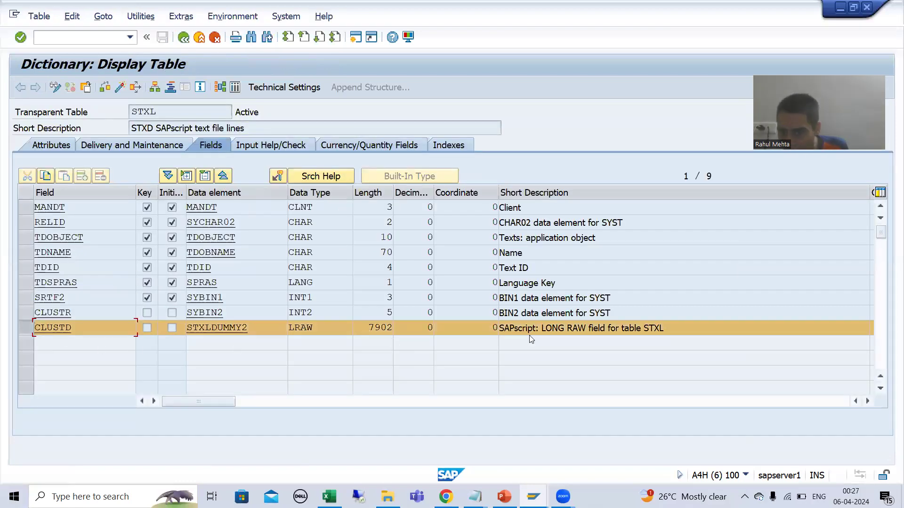
double_click(652, 329)
click(641, 328)
click(309, 329)
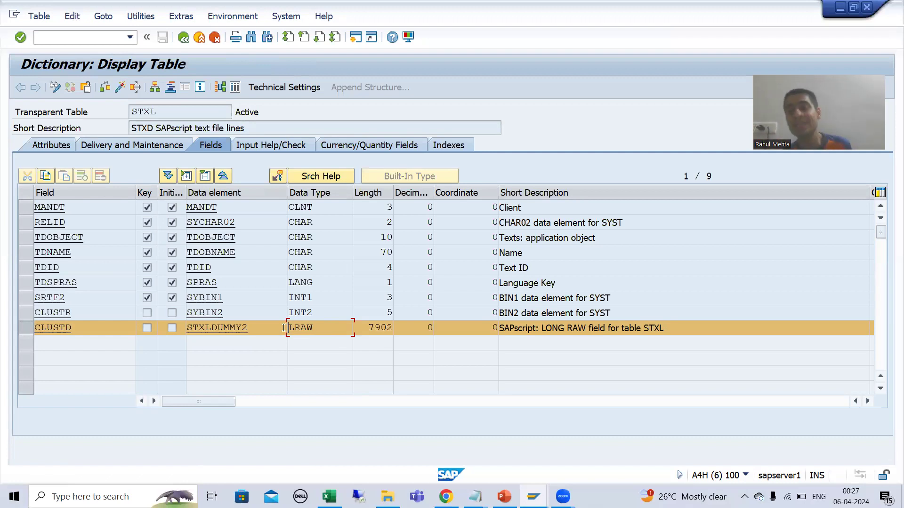
Step: Switch to the PowerPoint presentation showing the Standard Text slide
click(504, 497)
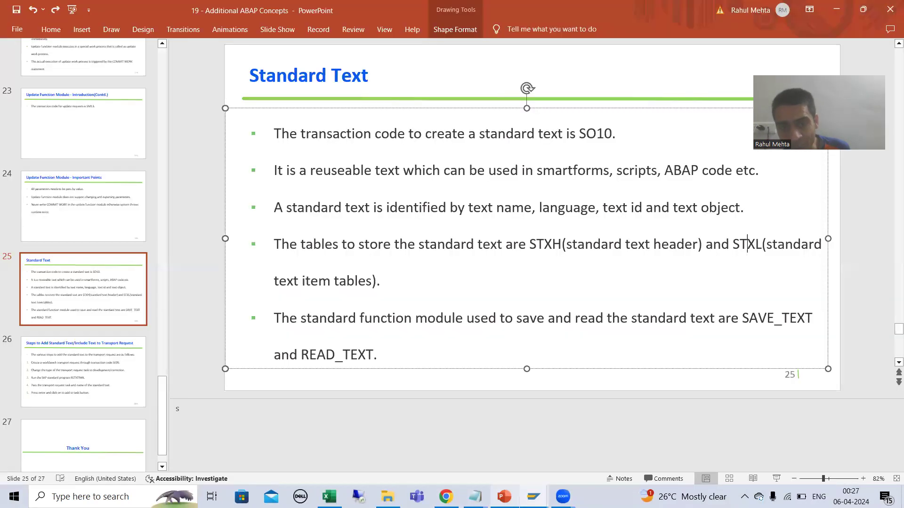